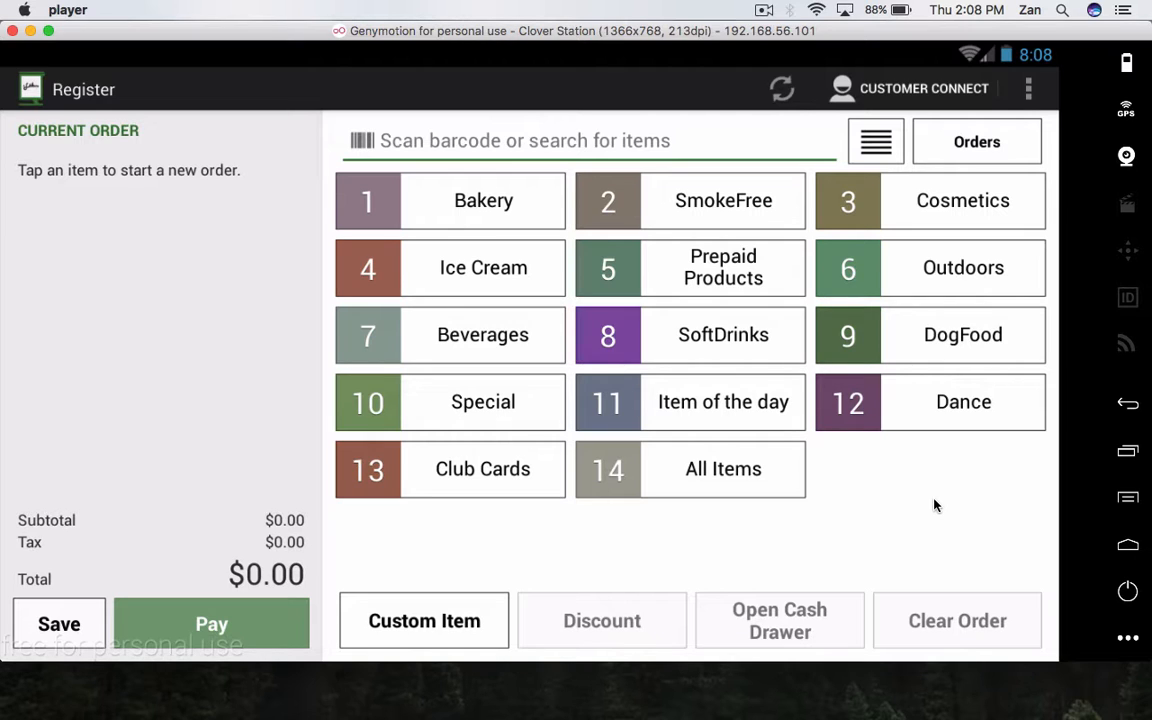
- View the Beverages category in the register and switch to the Inventory app
{"action": "left_click", "coordinate": [487, 348]}
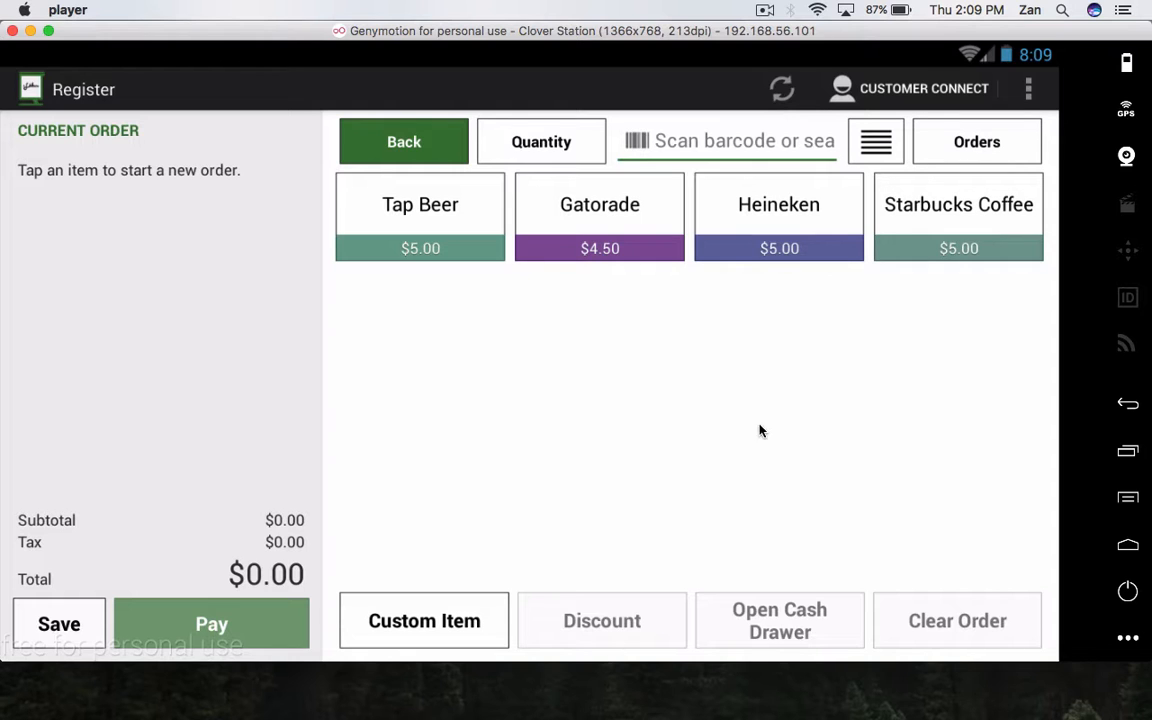
{"action": "left_click", "coordinate": [1135, 459]}
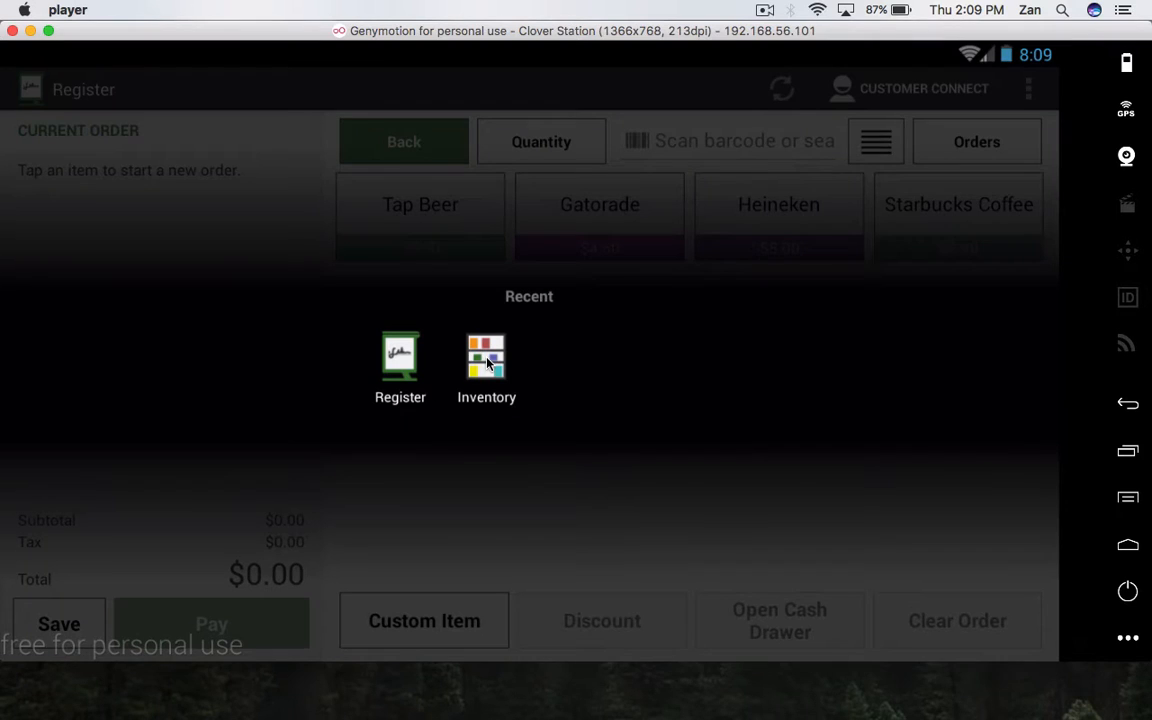
{"action": "left_click", "coordinate": [487, 360]}
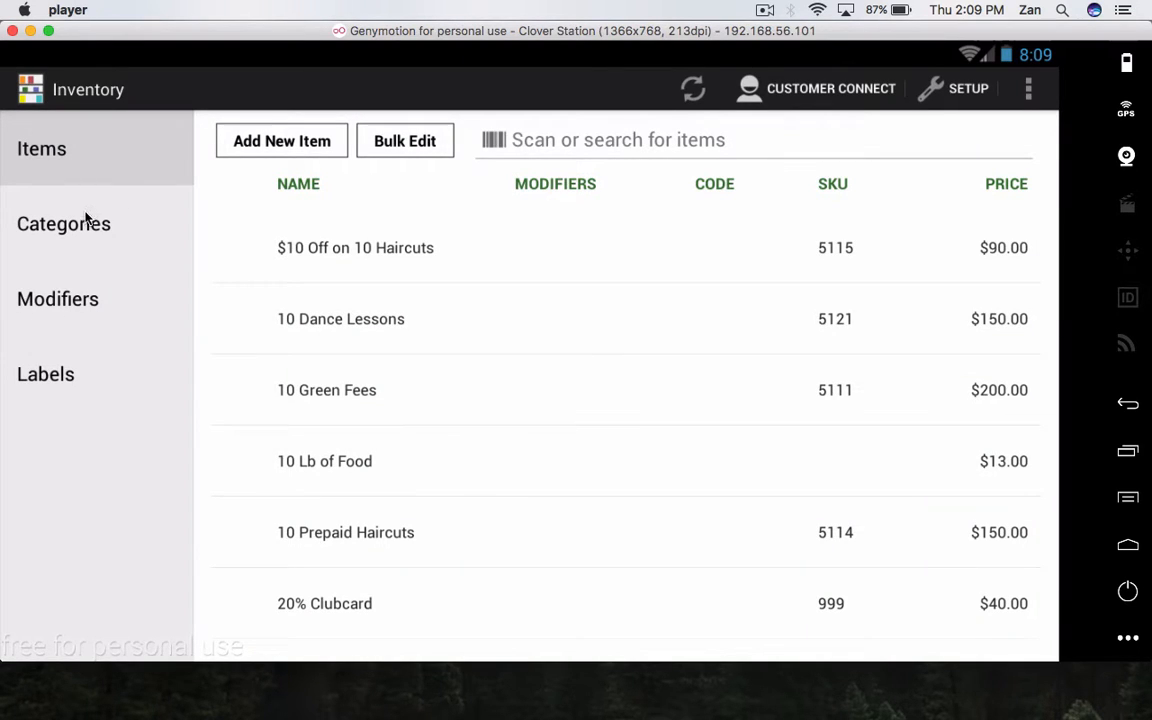
- Start a new inventory item without variants and name it 10 Starbucks
{"action": "left_click", "coordinate": [290, 143]}
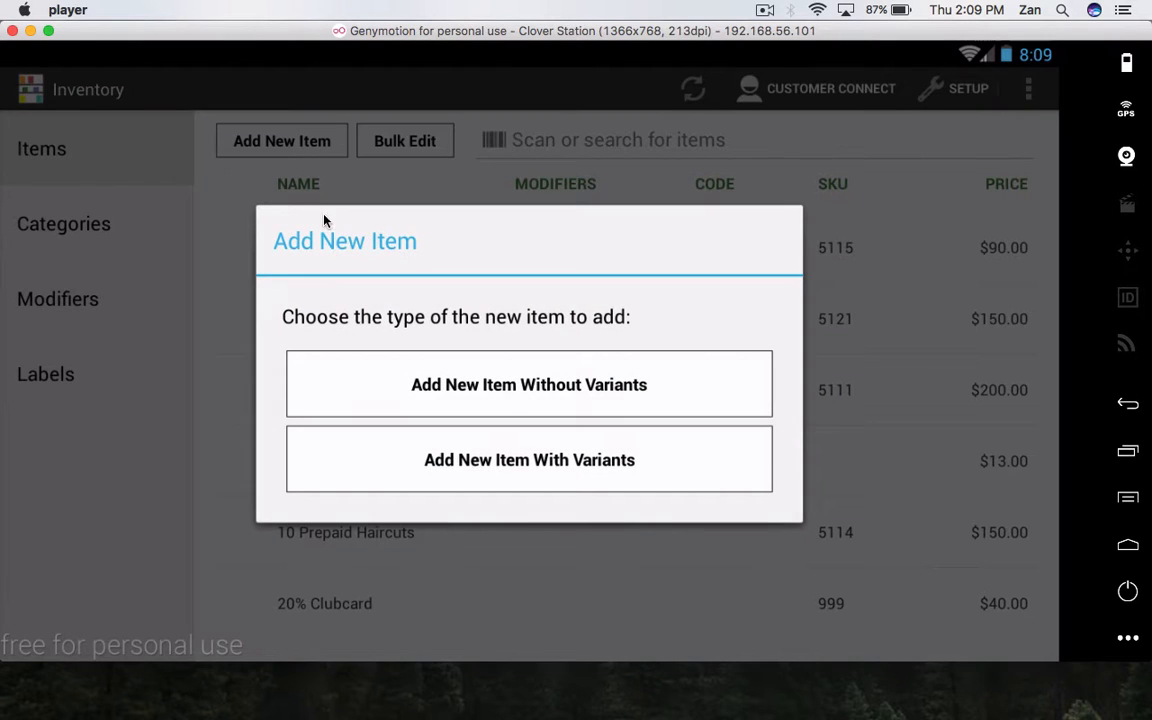
{"action": "left_click", "coordinate": [513, 390]}
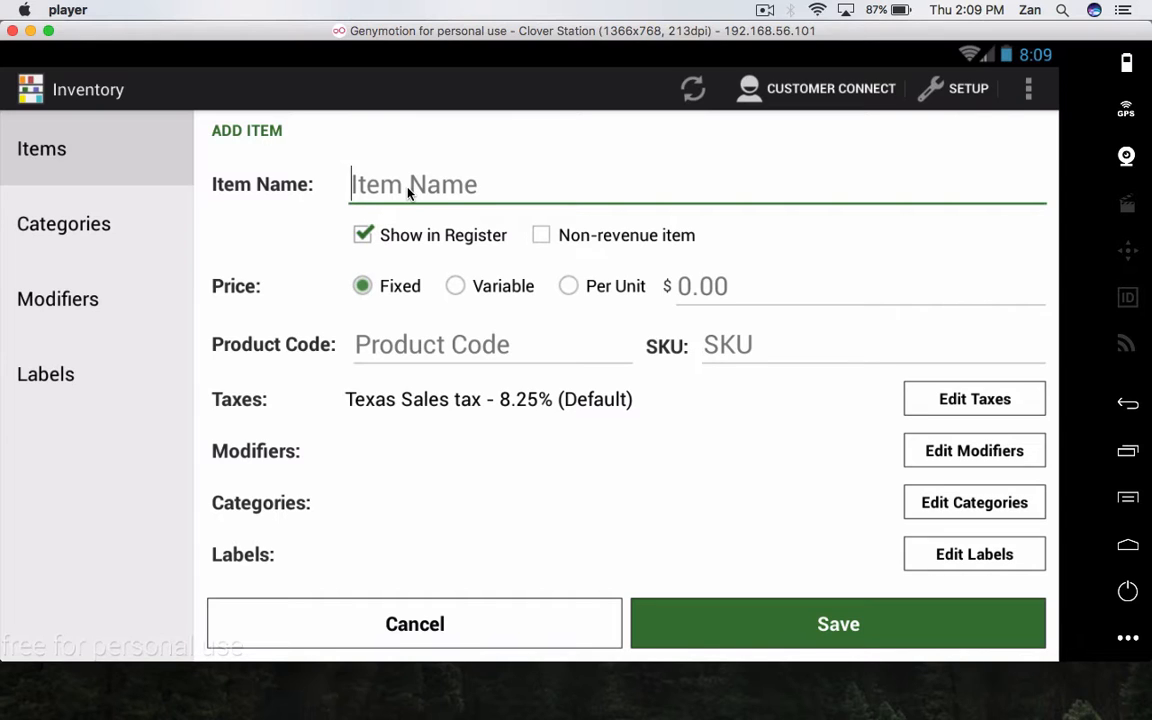
{"action": "type", "text": "10 S"}
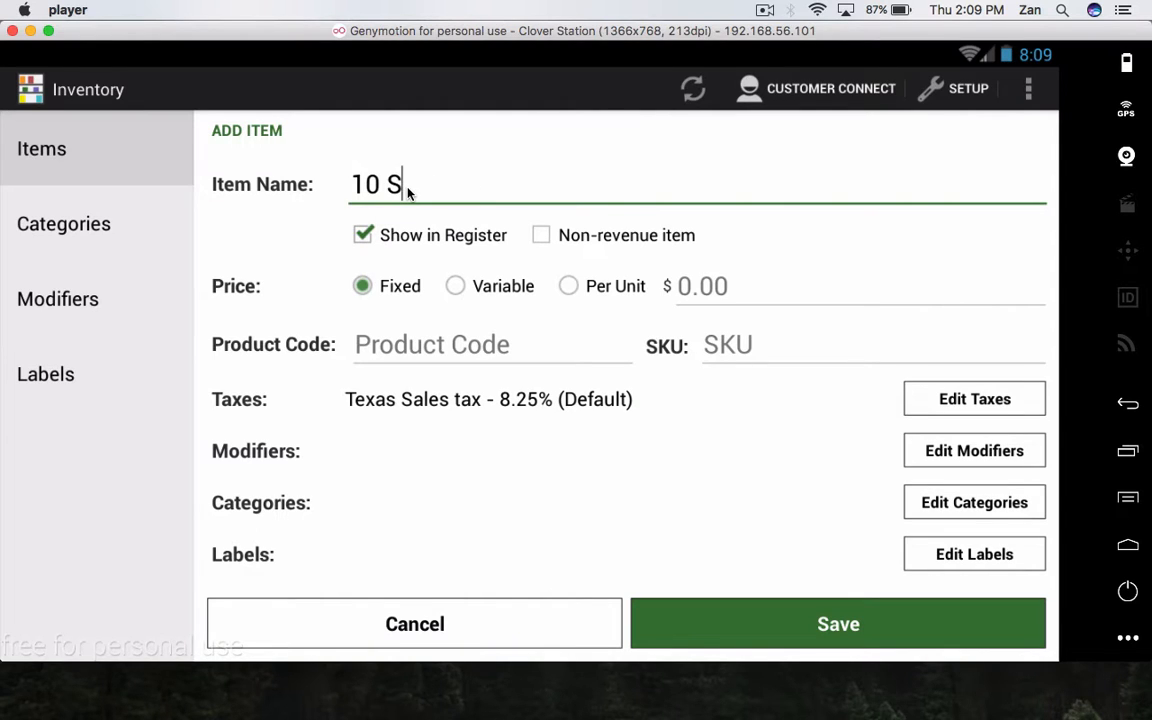
{"action": "type", "text": "tarbucks"}
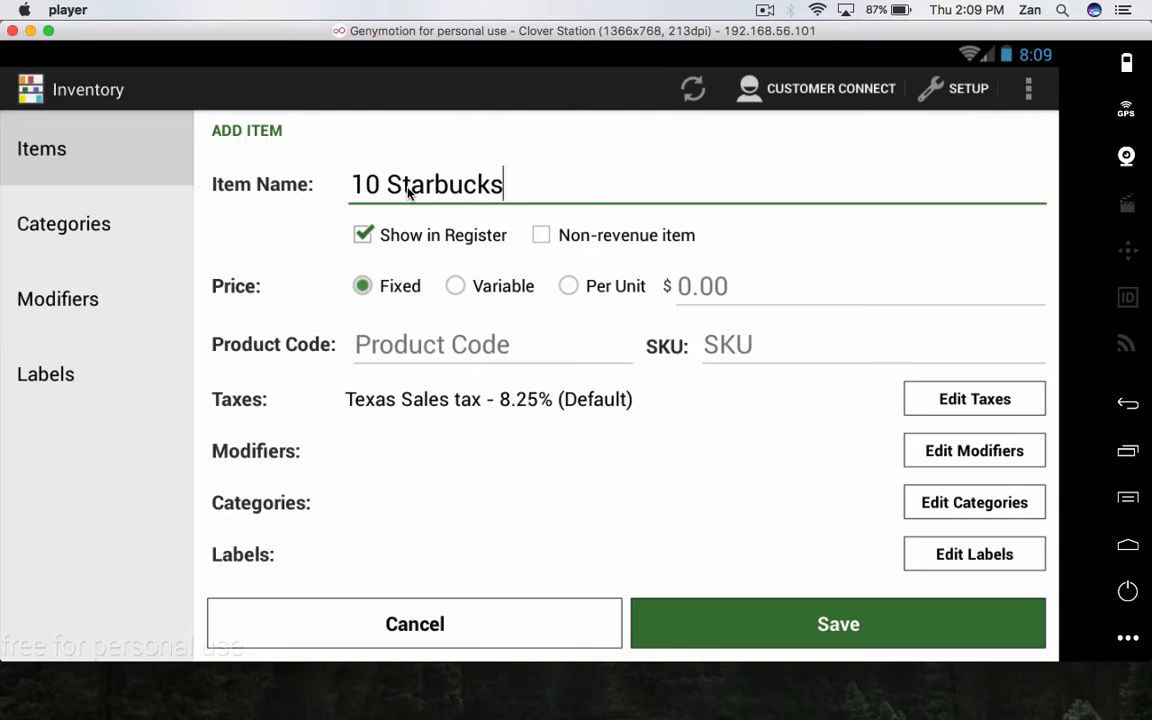
- Set the item's fixed price to $37.50 and its SKU to 997, and save the item
{"action": "left_click", "coordinate": [687, 293]}
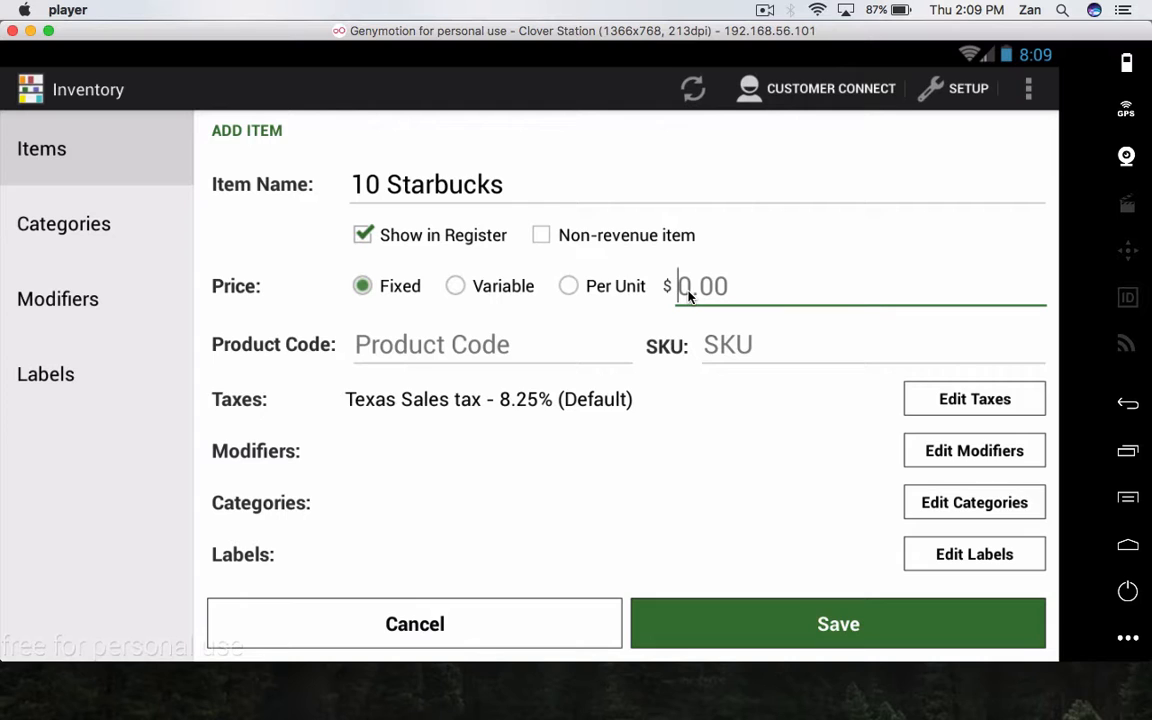
{"action": "type", "text": "37.50"}
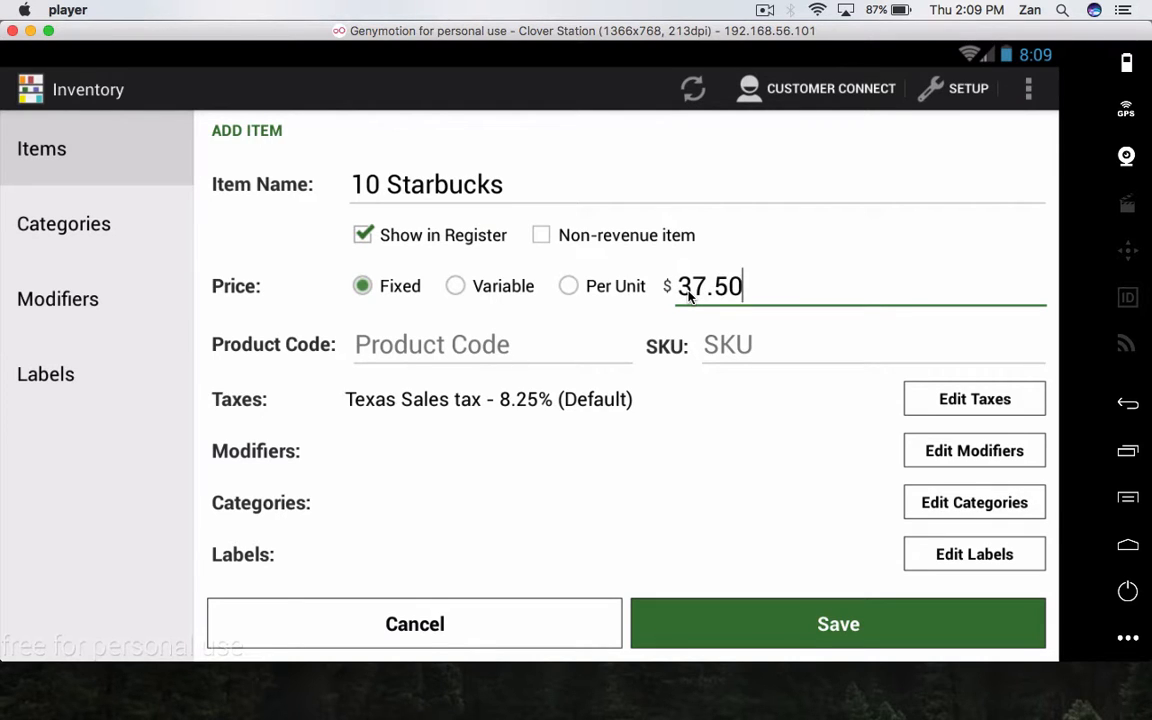
{"action": "left_click", "coordinate": [731, 356]}
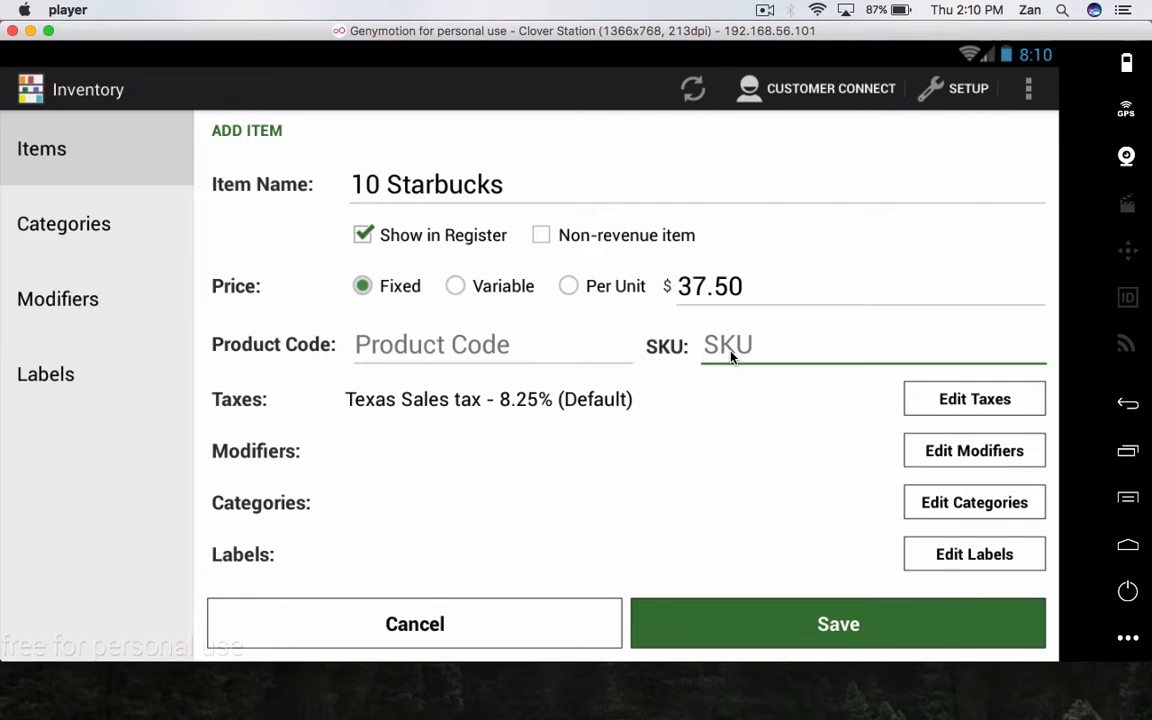
{"action": "type", "text": "997"}
{"action": "left_click", "coordinate": [855, 625]}
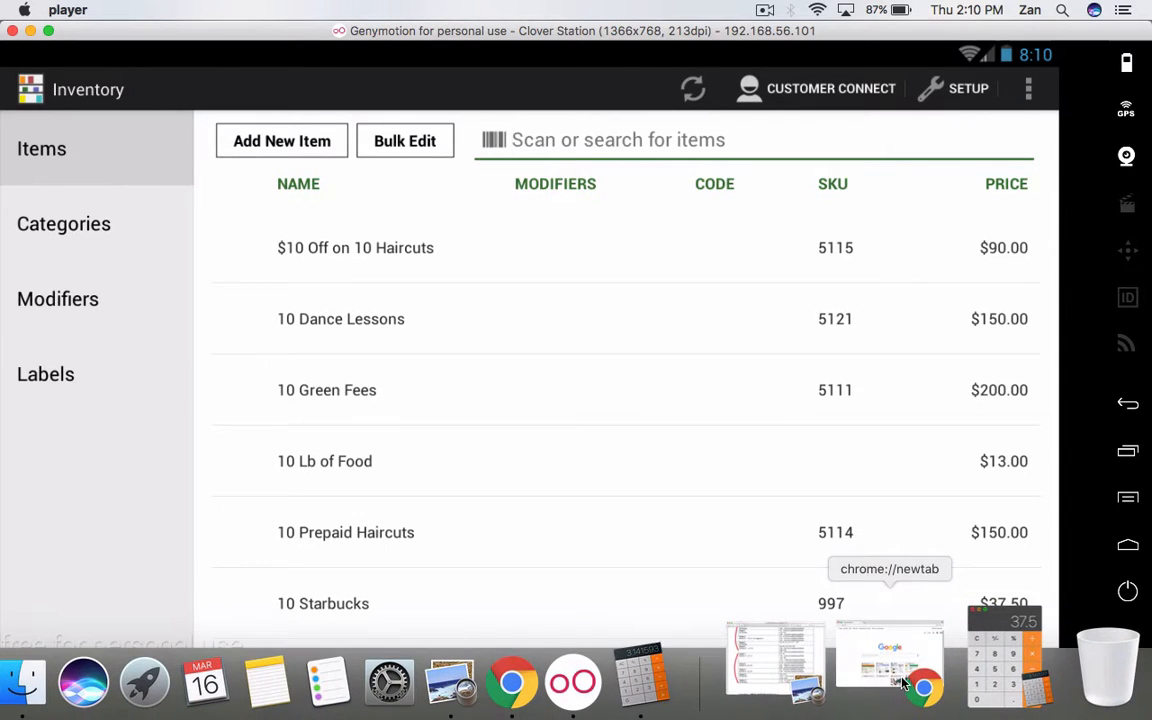
- Switch to Chrome and open the customerconnect.biz website
{"action": "left_click", "coordinate": [903, 683]}
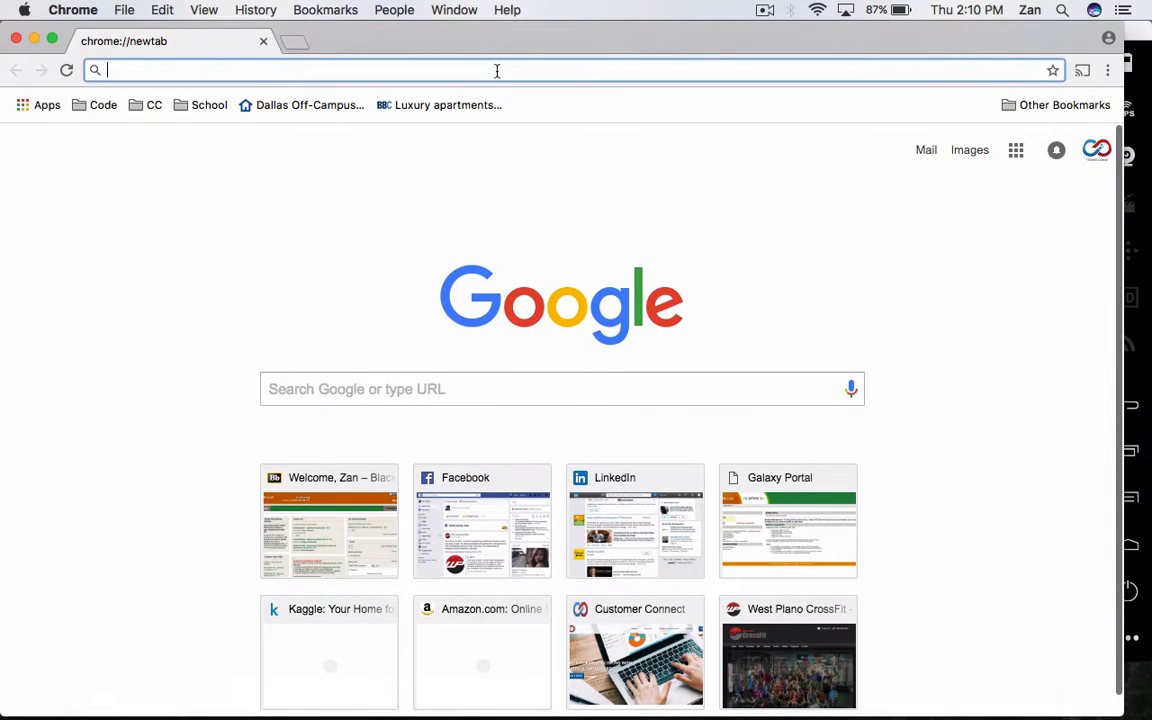
{"action": "type", "text": "www."}
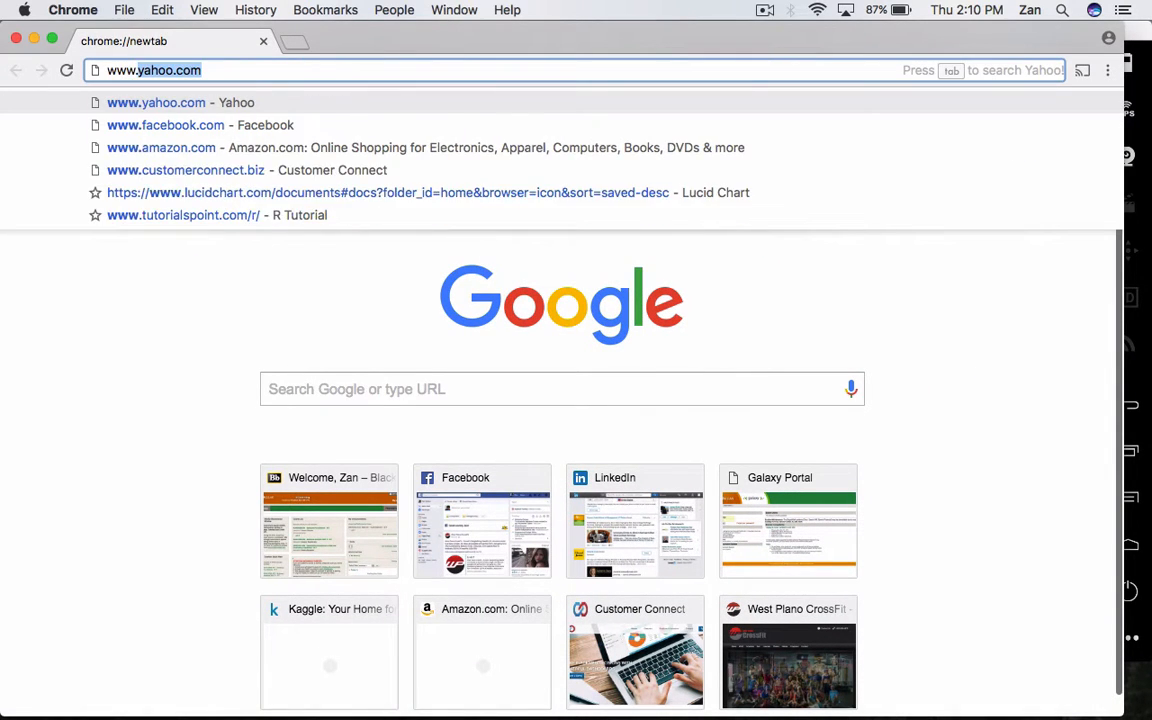
{"action": "type", "text": "custo"}
{"action": "key", "text": "Return"}
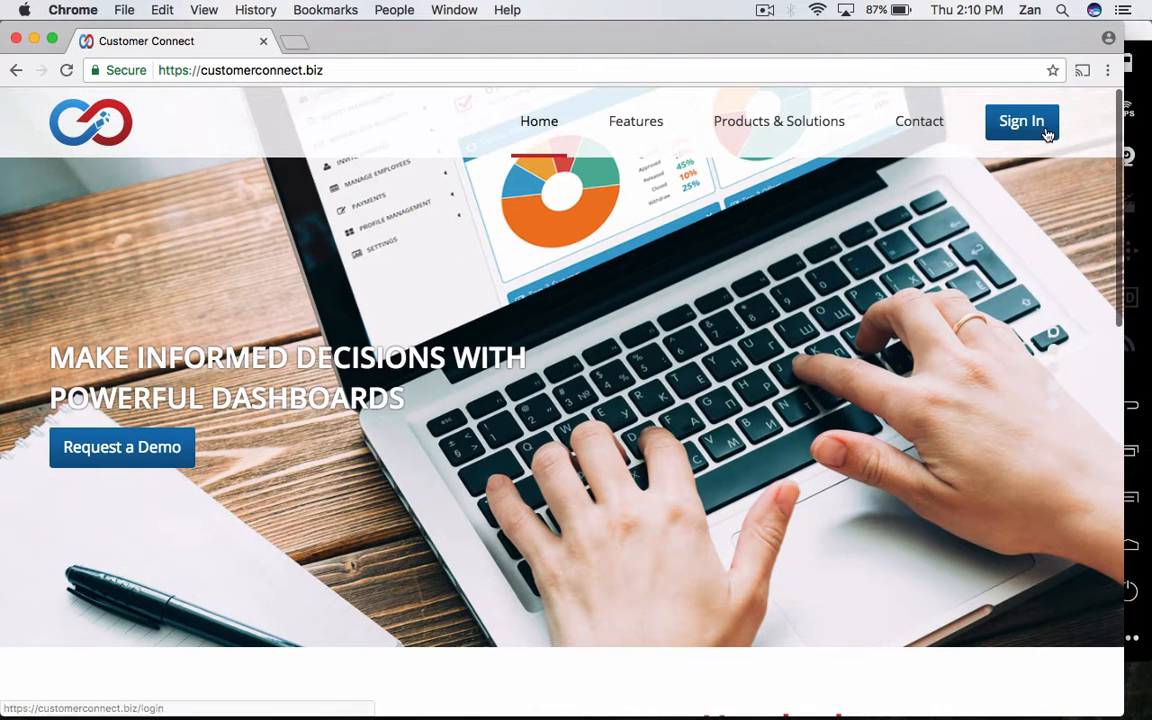
- Sign in to Customer Connect with the prefilled credentials, with the browser window in full screen
{"action": "left_click", "coordinate": [1040, 130]}
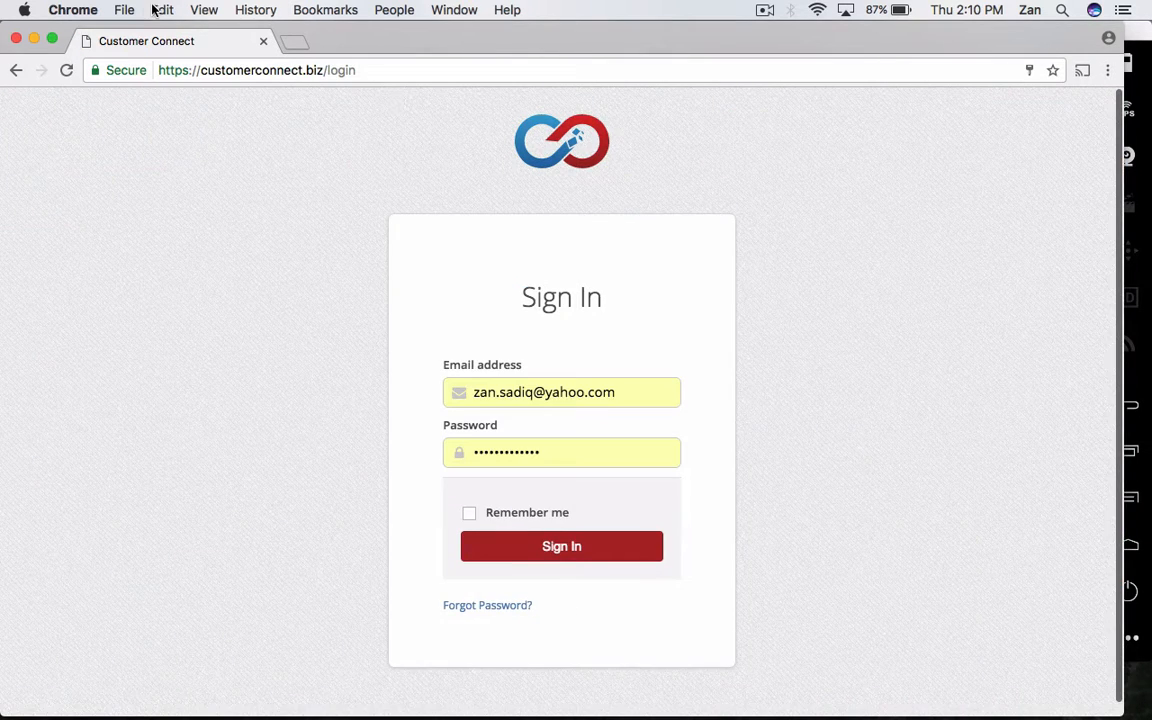
{"action": "left_click", "coordinate": [54, 40]}
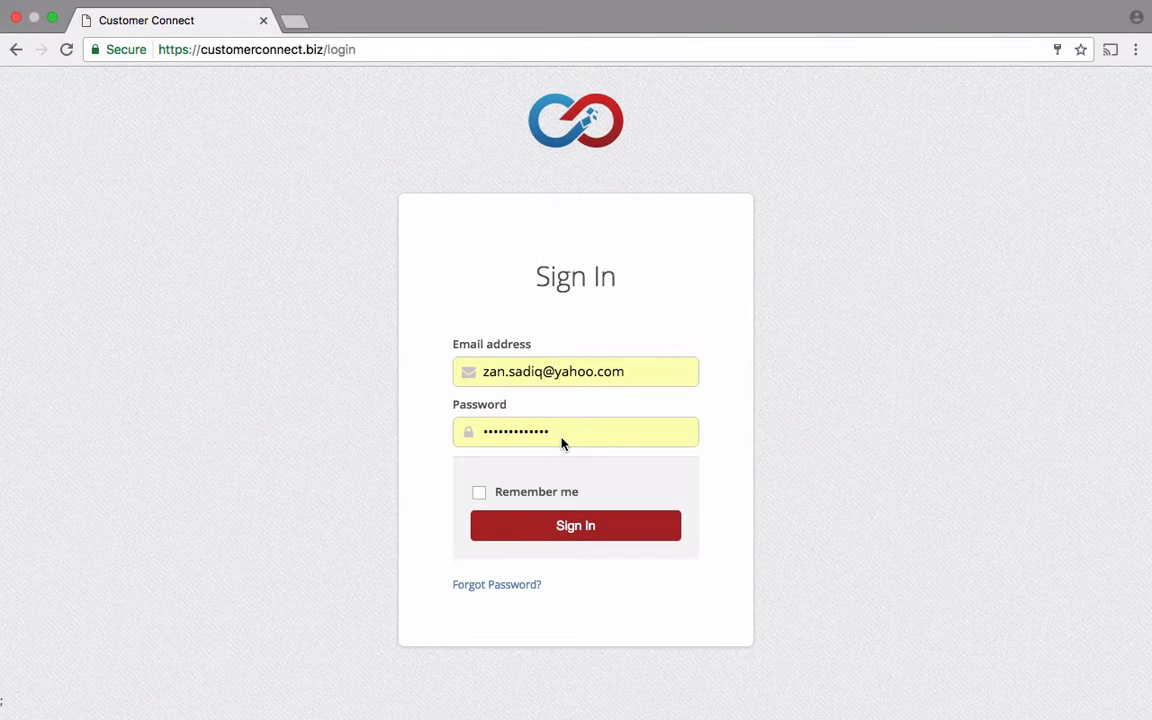
{"action": "left_click", "coordinate": [574, 530]}
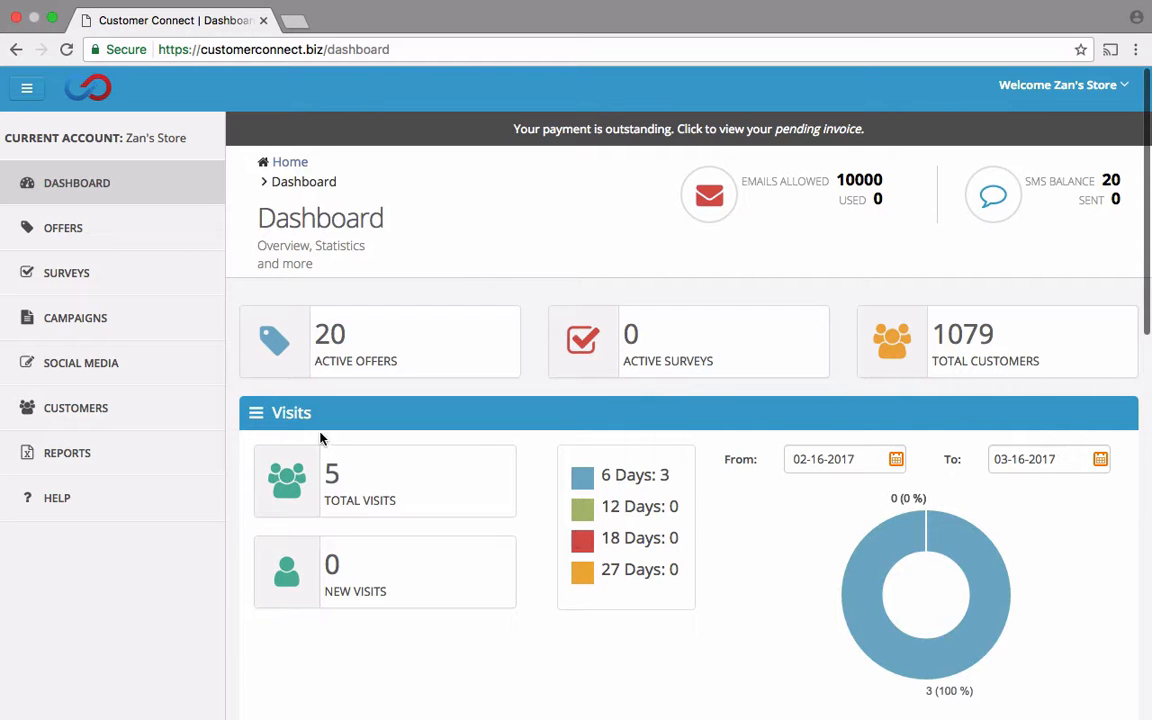
- Sync the store's inventory categories and items from the offer management page
{"action": "left_click", "coordinate": [114, 236]}
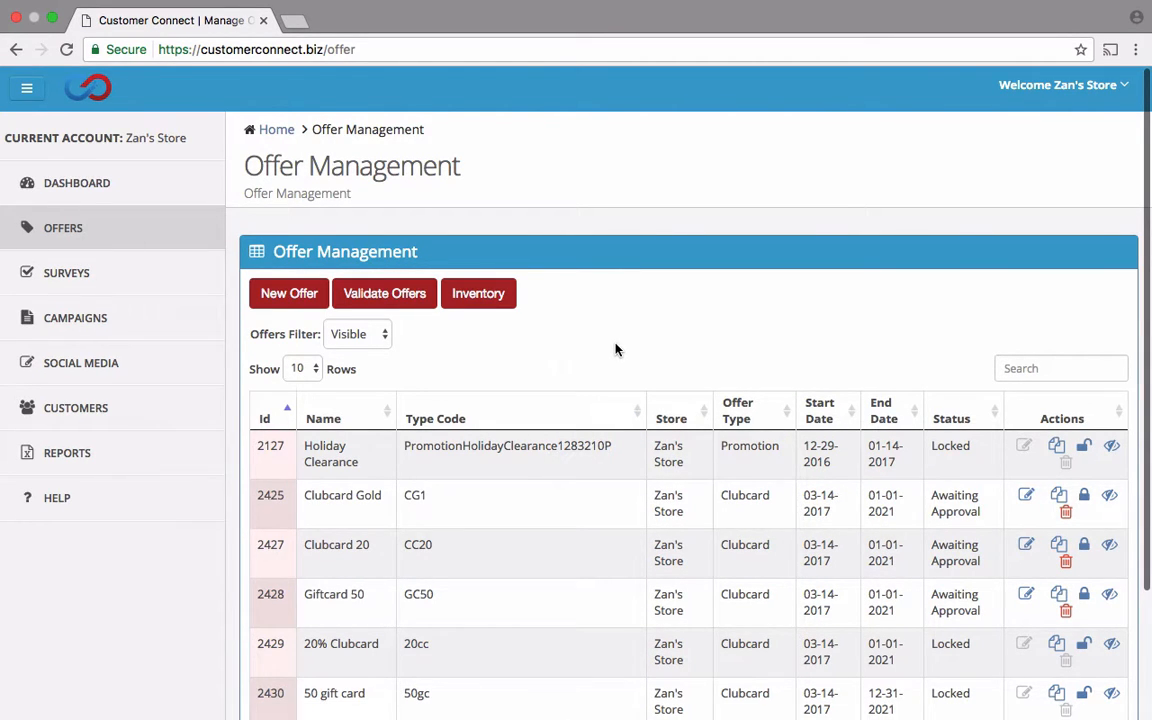
{"action": "left_click", "coordinate": [494, 295]}
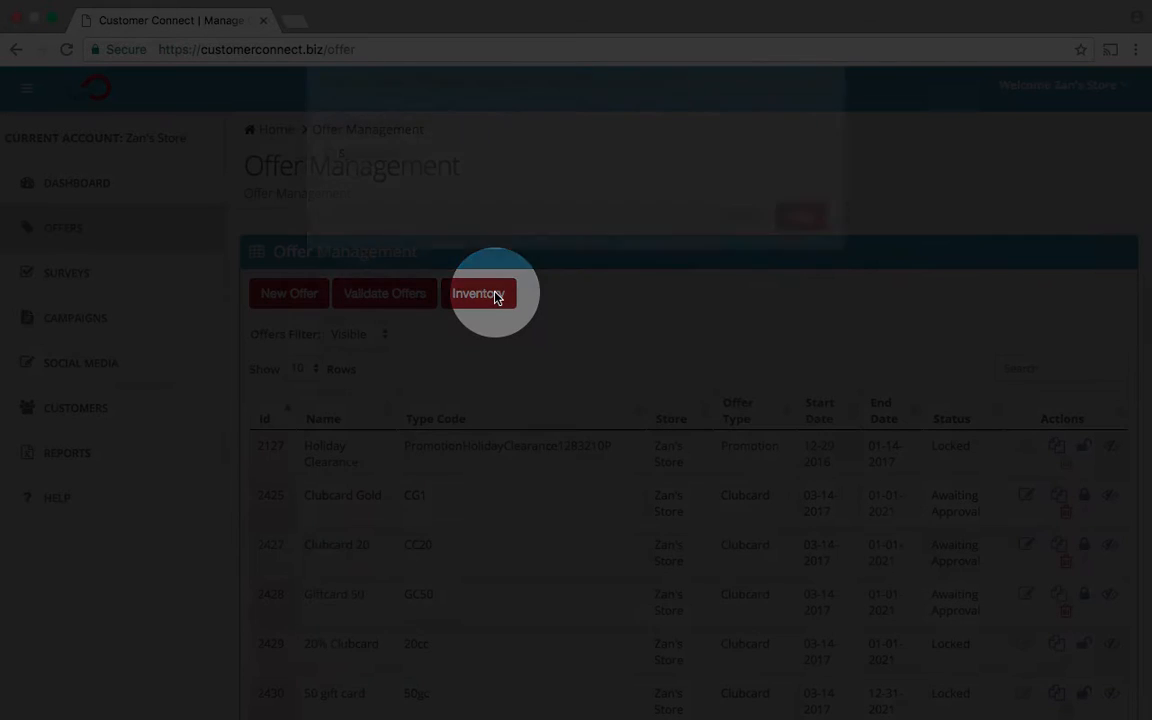
{"action": "left_click", "coordinate": [331, 163]}
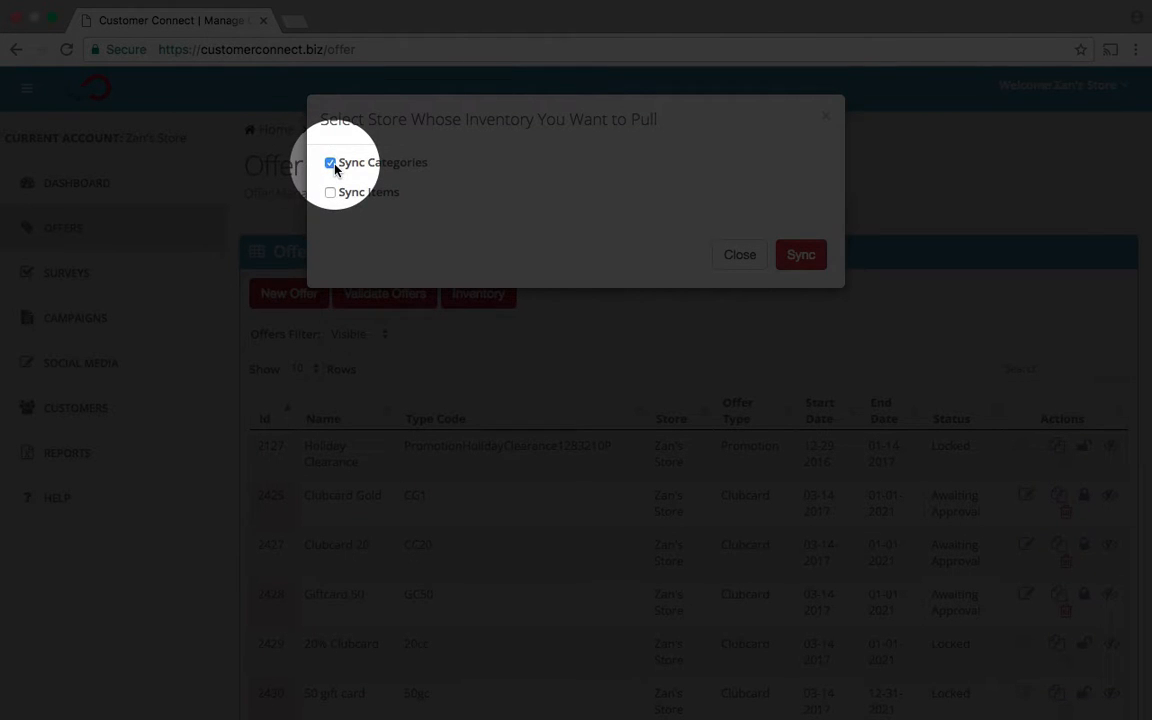
{"action": "left_click", "coordinate": [330, 193]}
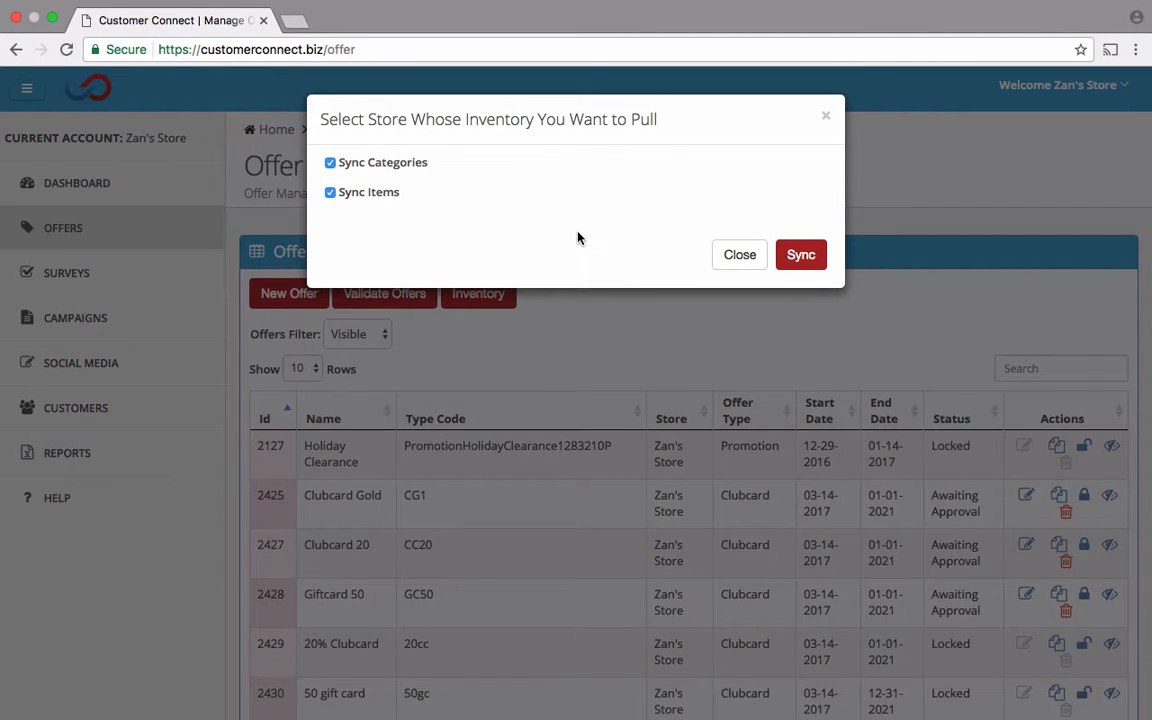
{"action": "left_click", "coordinate": [801, 257]}
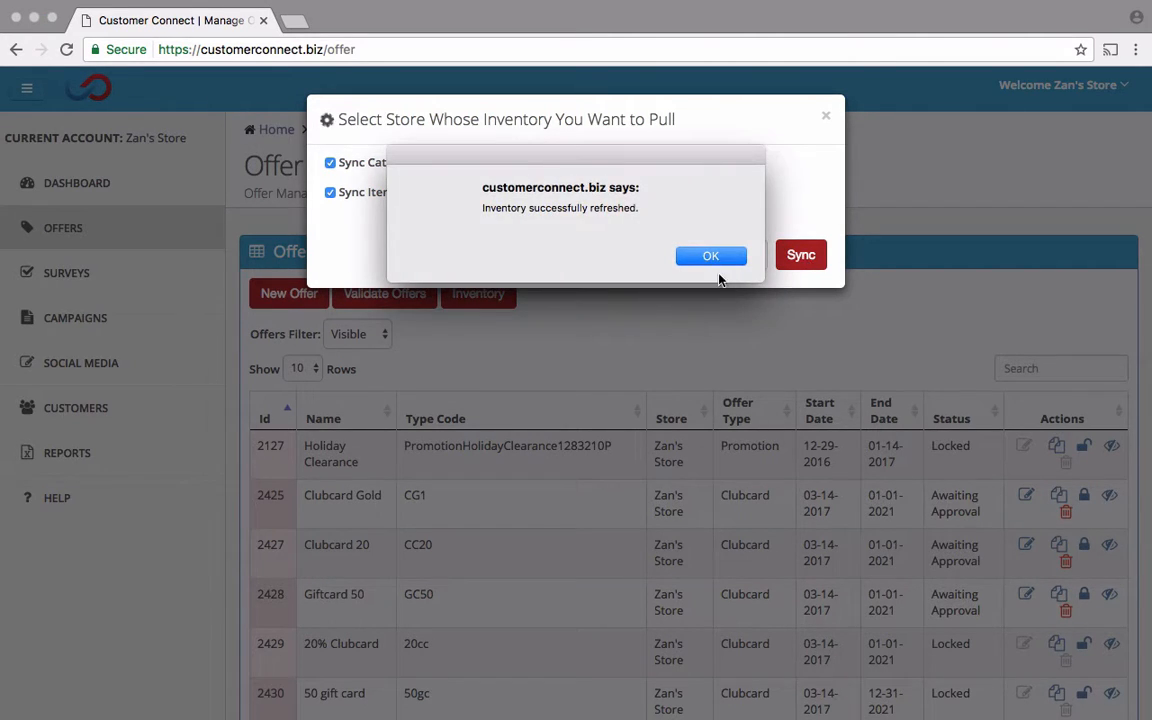
{"action": "left_click", "coordinate": [718, 255]}
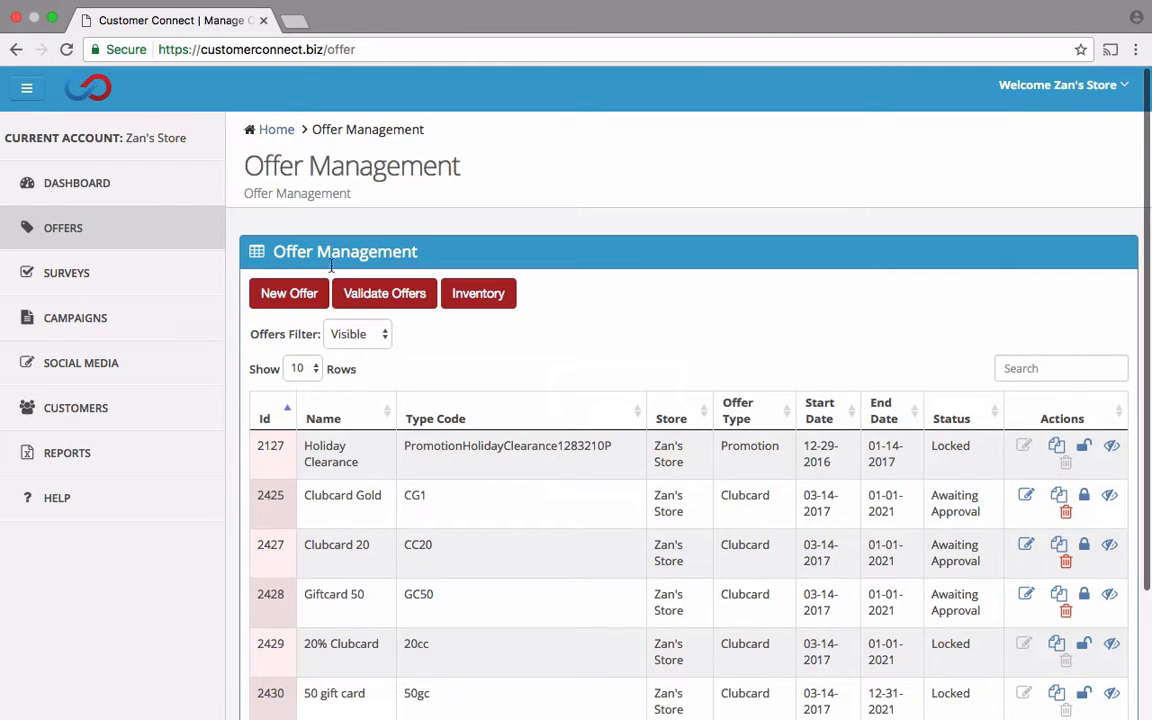
- Start a new Prepaid offer named 10 Starbucks with the type code 10ss
{"action": "left_click", "coordinate": [294, 305]}
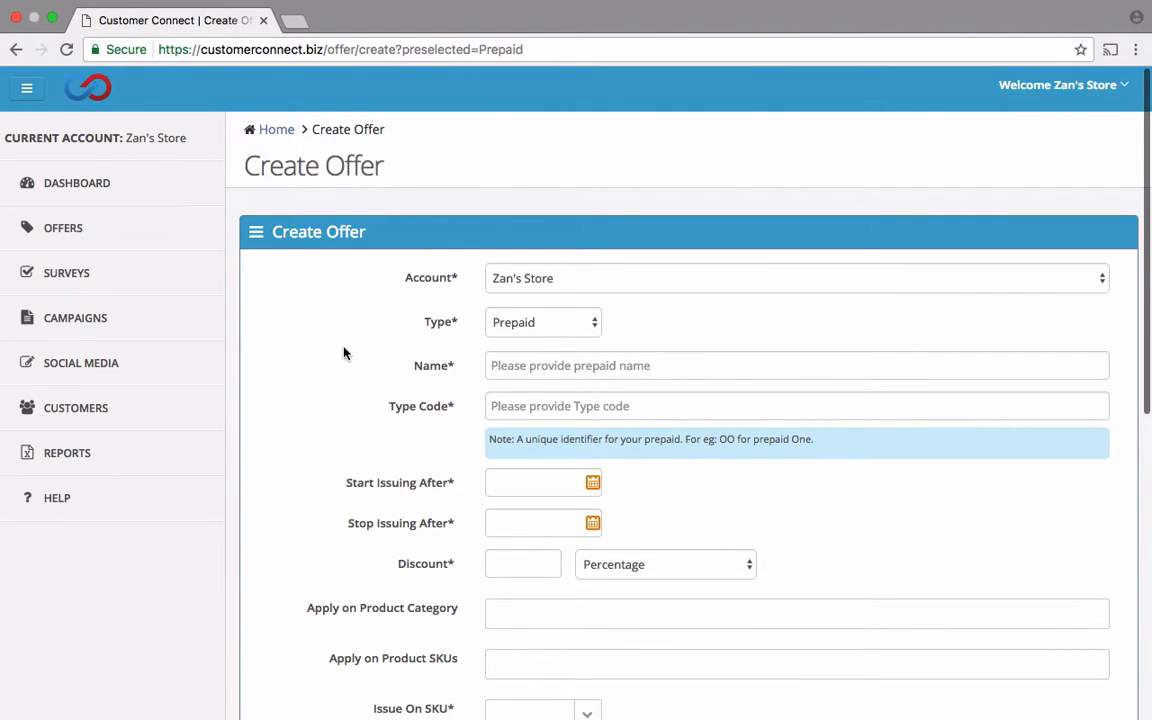
{"action": "left_click", "coordinate": [520, 370]}
{"action": "type", "text": "10 "}
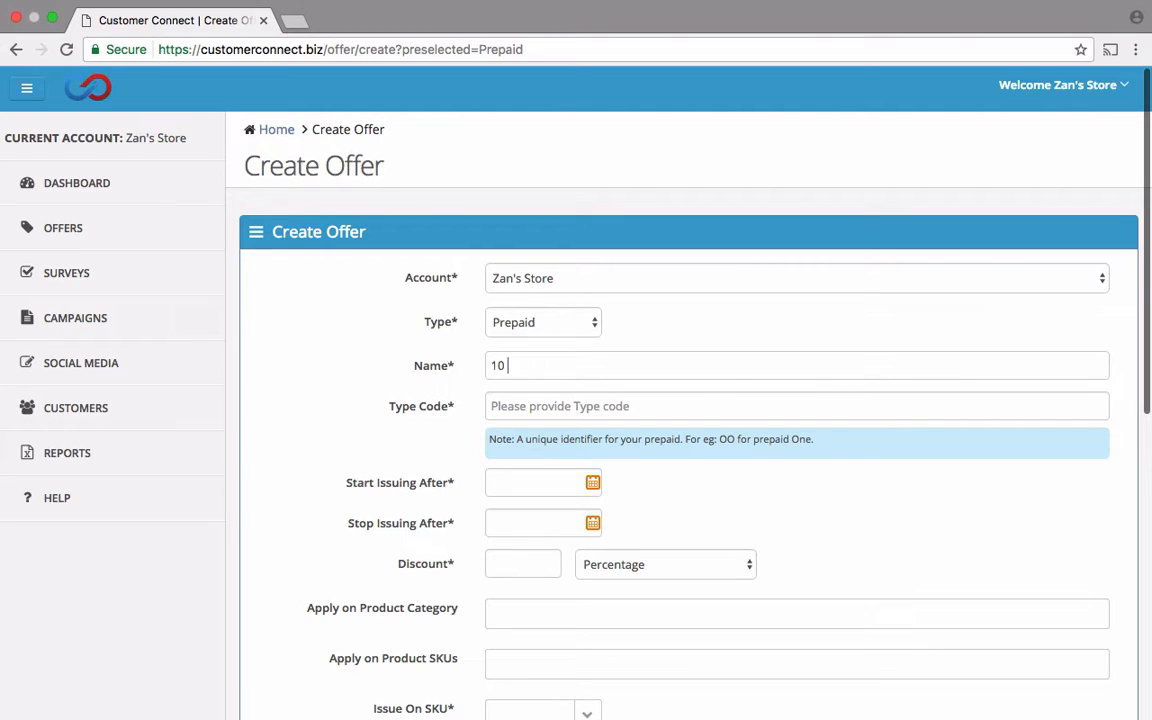
{"action": "type", "text": "Starbucks"}
{"action": "left_click", "coordinate": [520, 403]}
{"action": "type", "text": "1"}
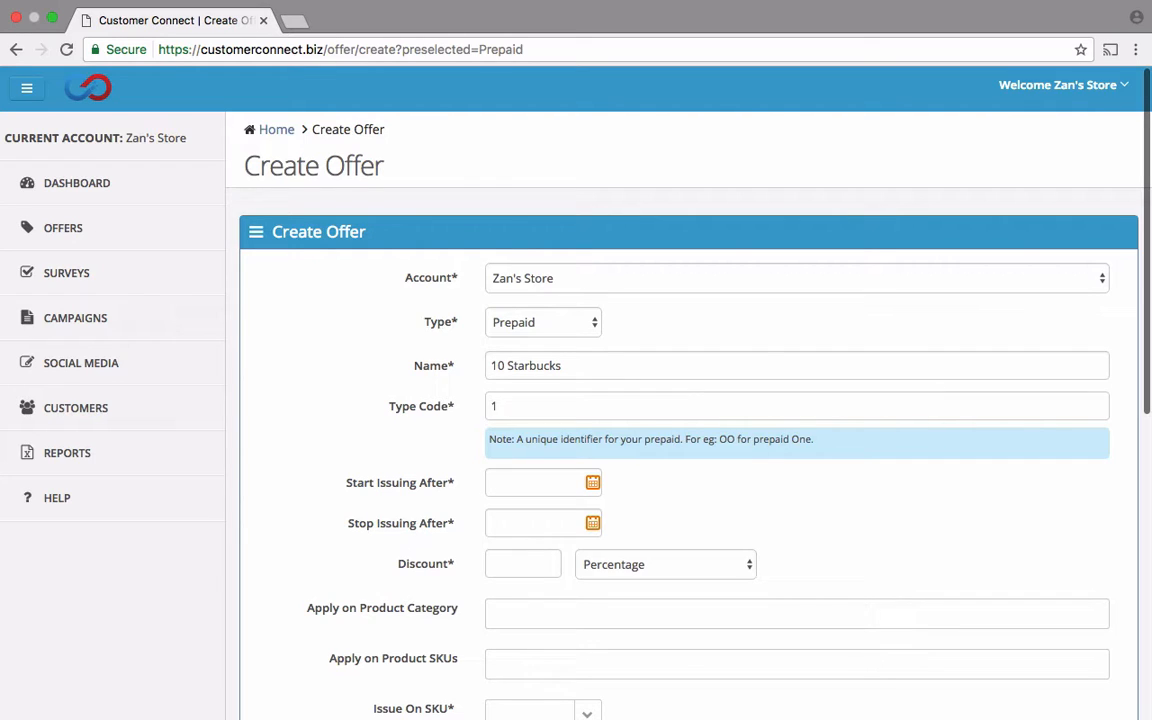
{"action": "type", "text": "0ss"}
- Set the offer to start issuing after 03-16-2017 and stop issuing after 12-31-2021
{"action": "left_click", "coordinate": [593, 485]}
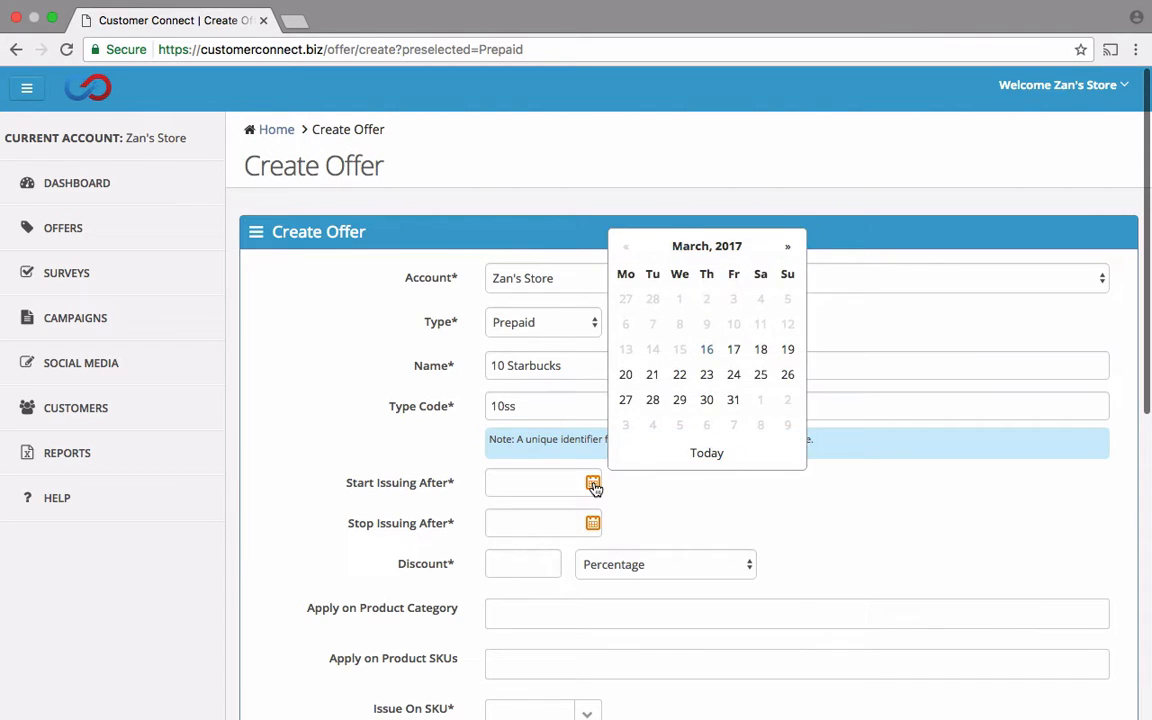
{"action": "left_click", "coordinate": [707, 351]}
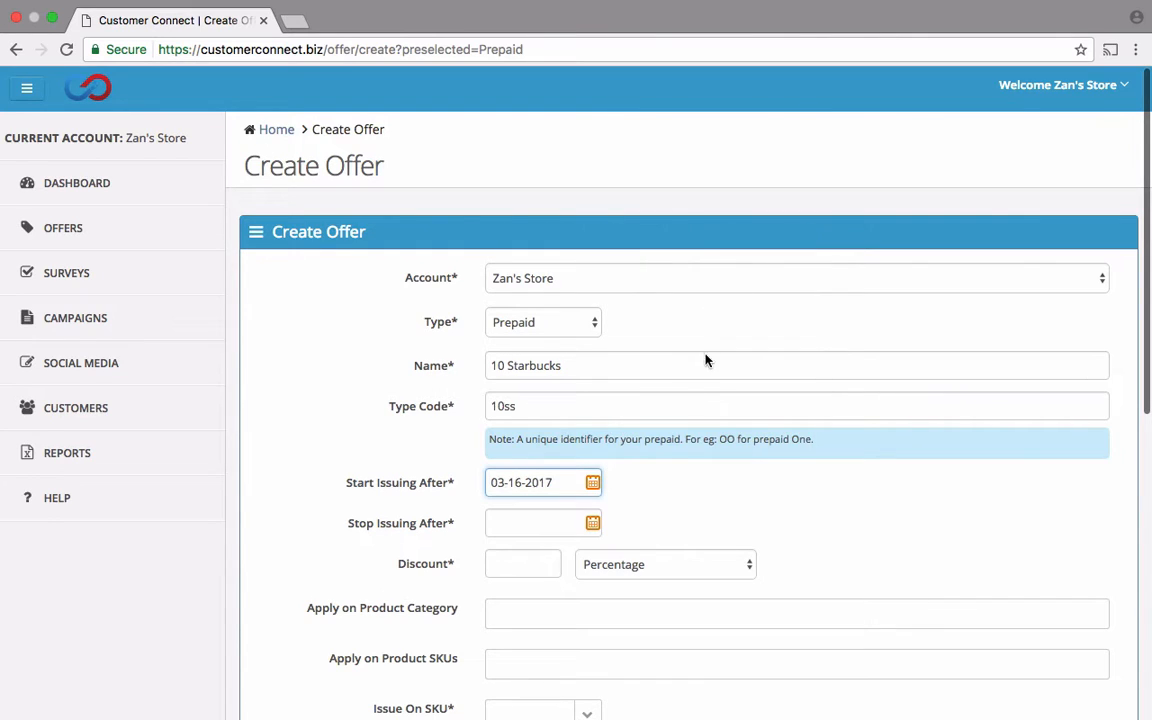
{"action": "left_click", "coordinate": [594, 526]}
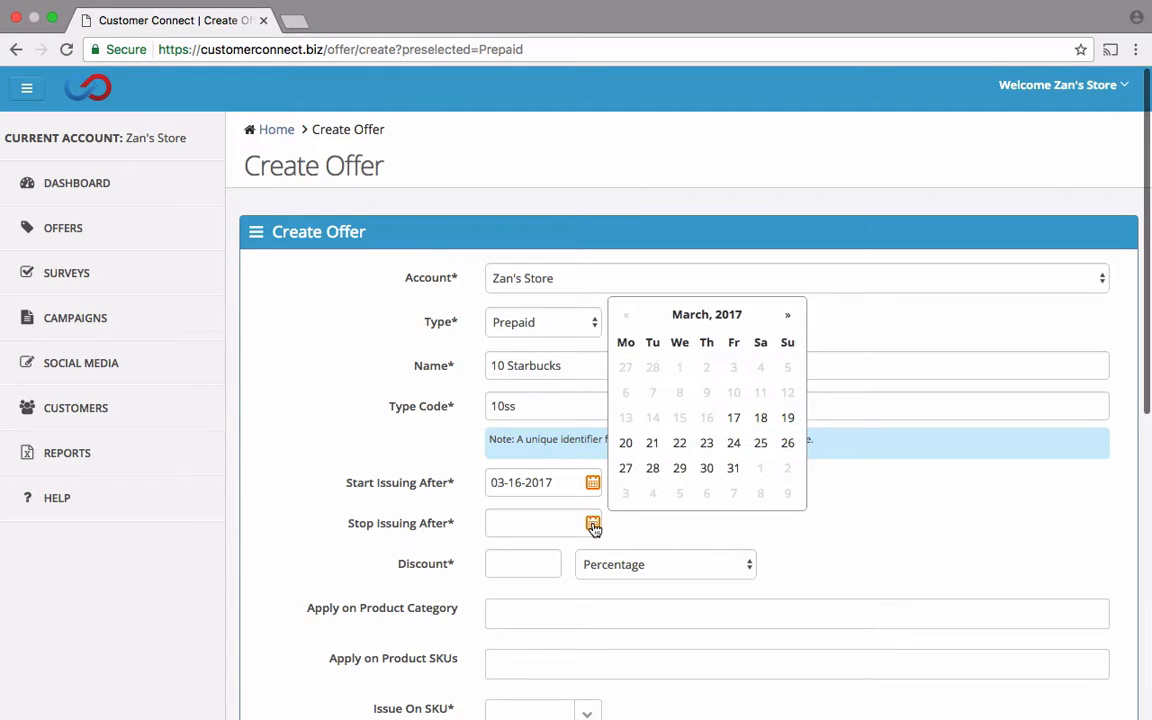
{"action": "left_click", "coordinate": [729, 322]}
{"action": "left_click", "coordinate": [705, 316]}
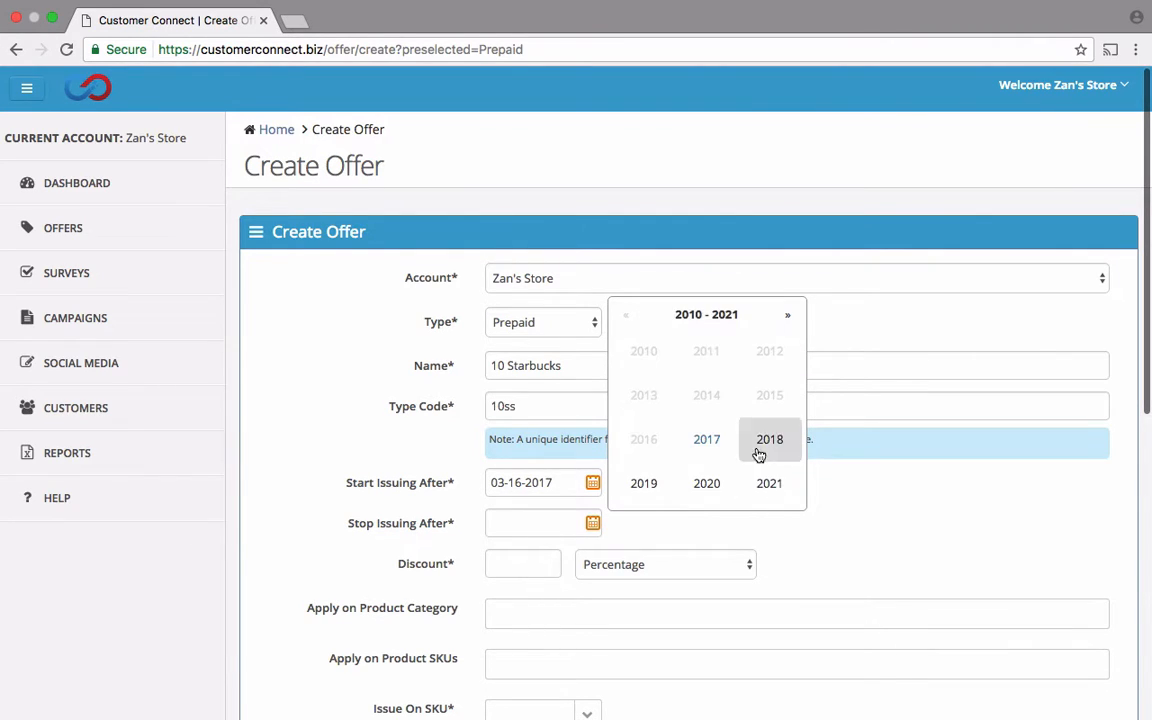
{"action": "left_click", "coordinate": [776, 485]}
{"action": "left_click", "coordinate": [786, 485]}
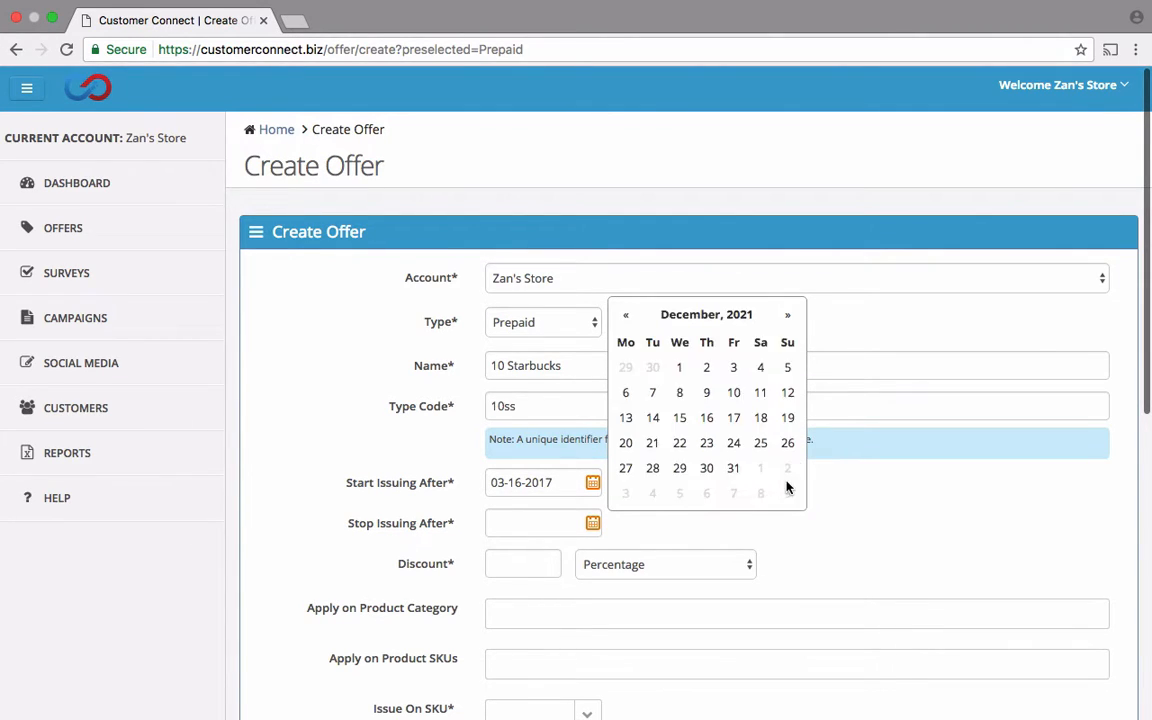
{"action": "left_click", "coordinate": [736, 473]}
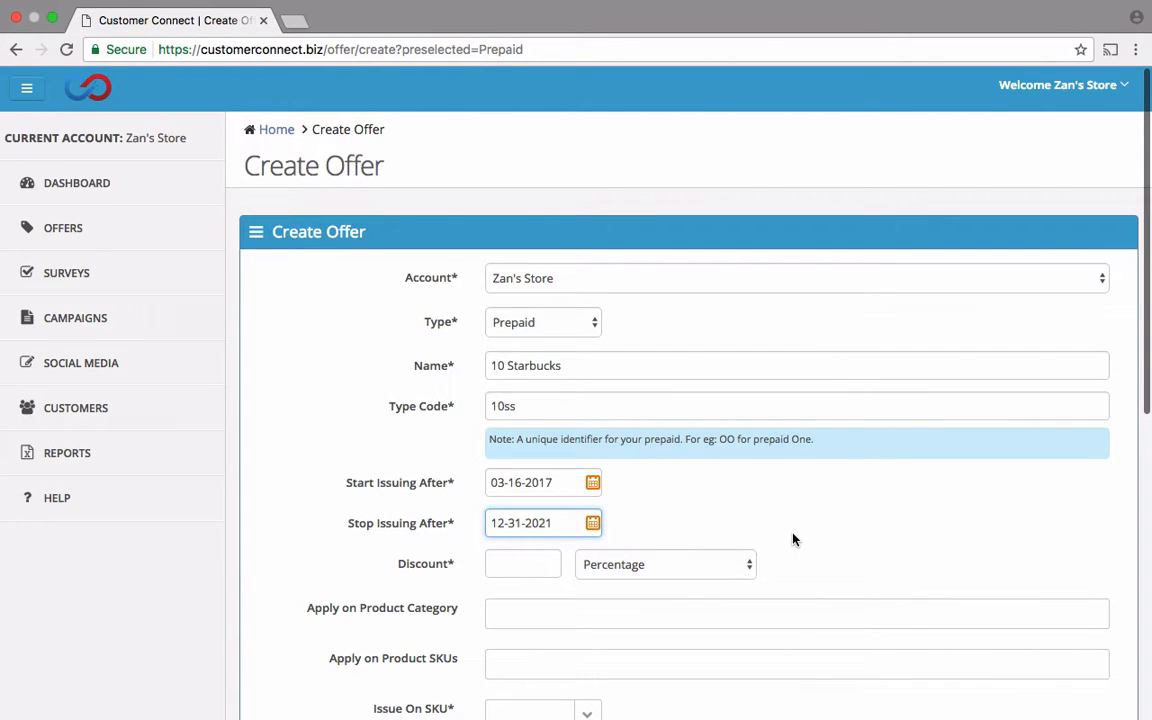
- Set the offer's discount to 100 percent
{"action": "scroll", "coordinate": [949, 545], "scroll_direction": "down", "scroll_amount": 3}
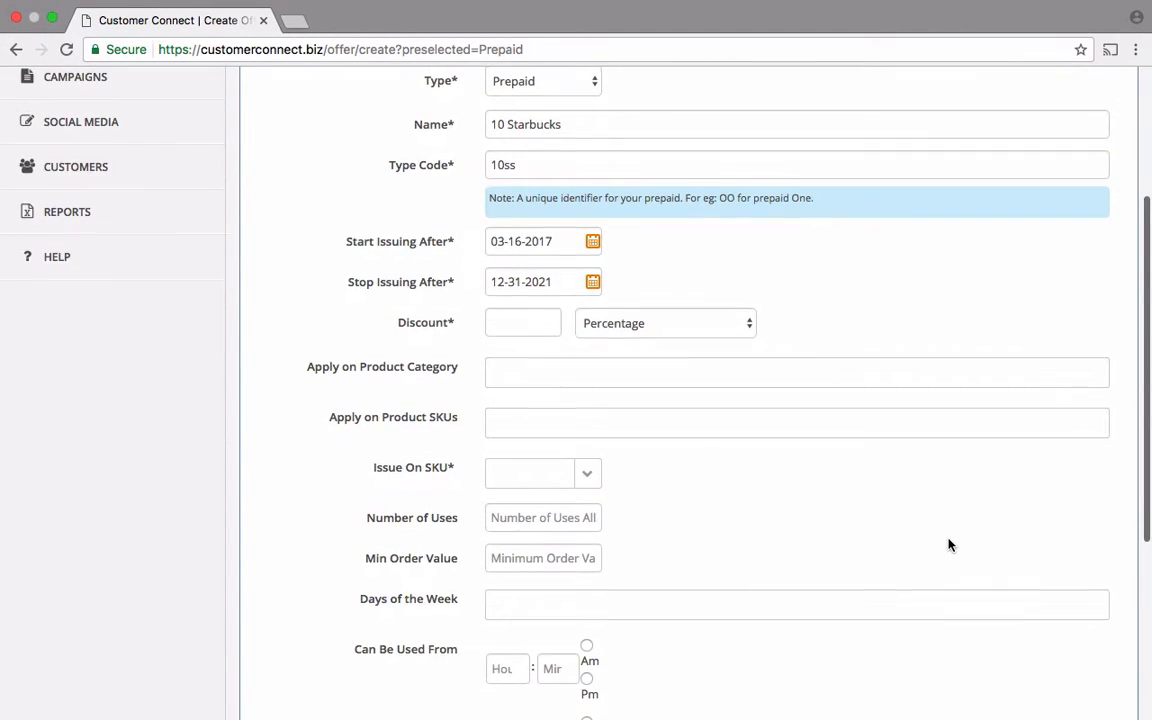
{"action": "scroll", "coordinate": [949, 545], "scroll_direction": "up", "scroll_amount": 1}
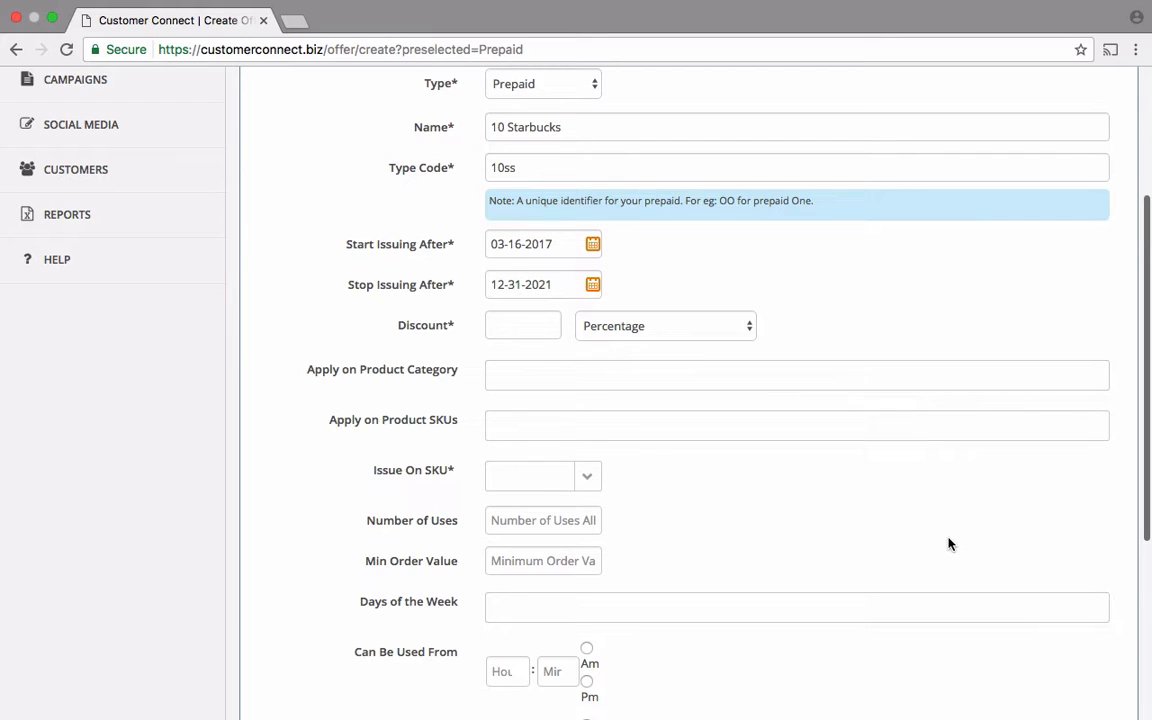
{"action": "left_click", "coordinate": [521, 327]}
{"action": "type", "text": "100"}
- Apply the offer to the product SKU Starbucks Coffee [9114]
{"action": "left_click", "coordinate": [544, 426]}
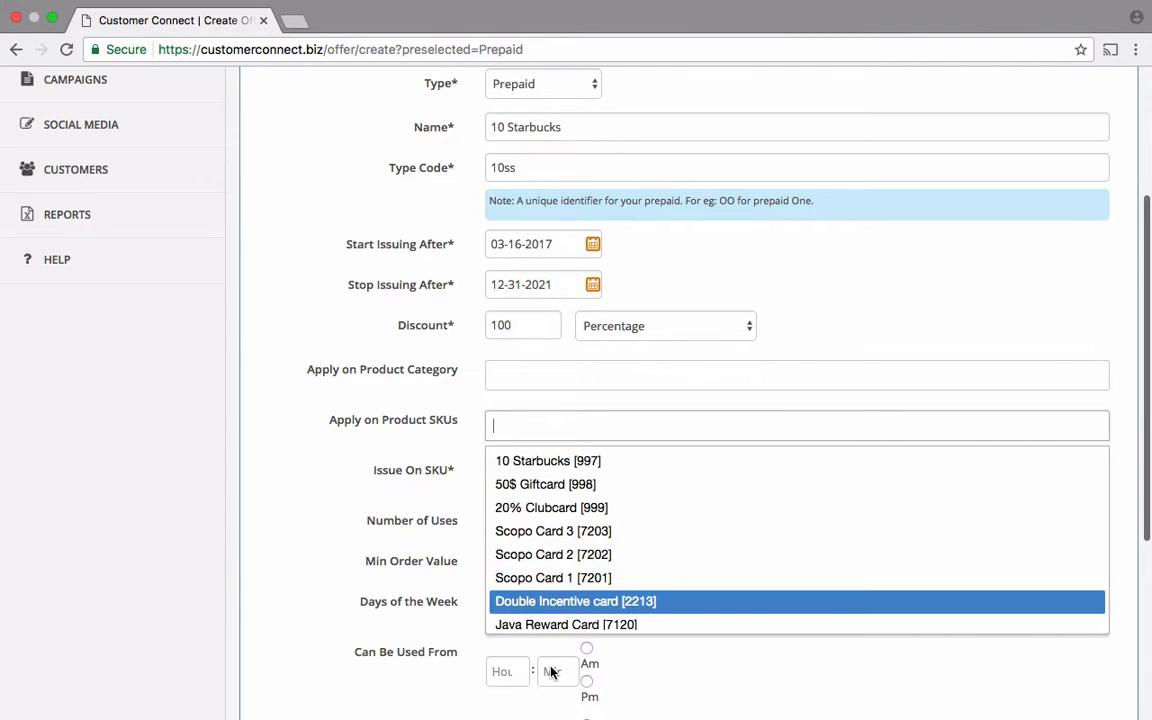
{"action": "scroll", "coordinate": [551, 672], "scroll_direction": "down", "scroll_amount": 1}
{"action": "scroll", "coordinate": [656, 519], "scroll_direction": "down", "scroll_amount": 3}
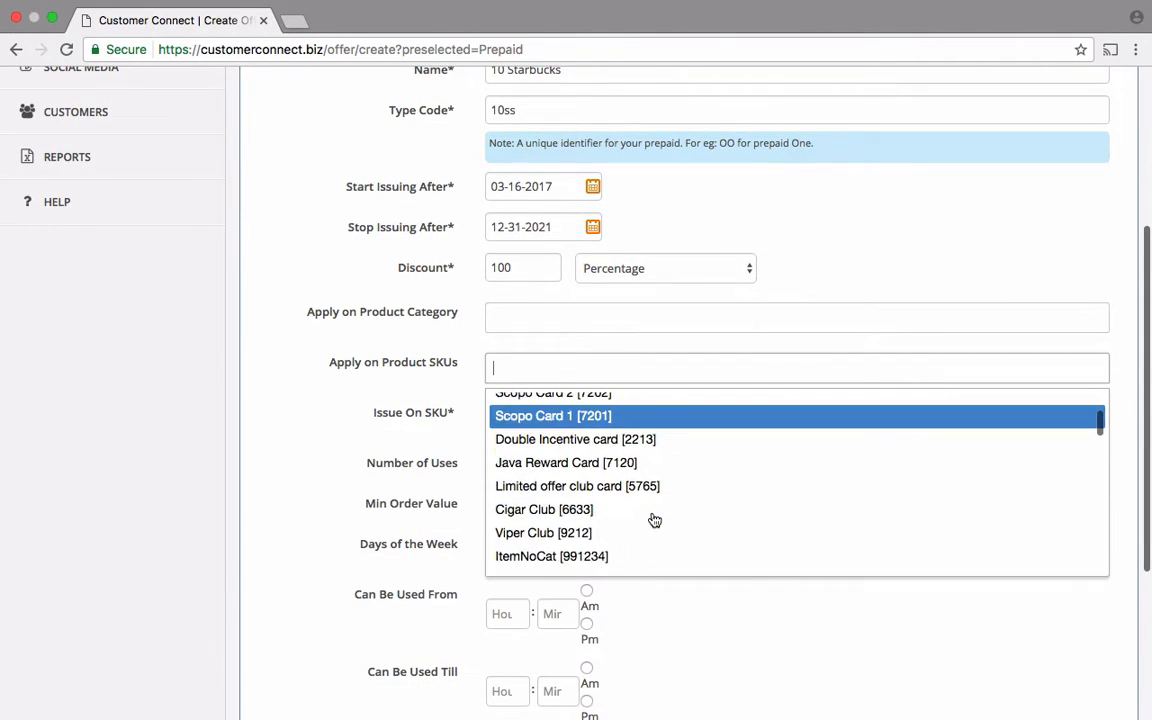
{"action": "scroll", "coordinate": [640, 540], "scroll_direction": "down", "scroll_amount": 3}
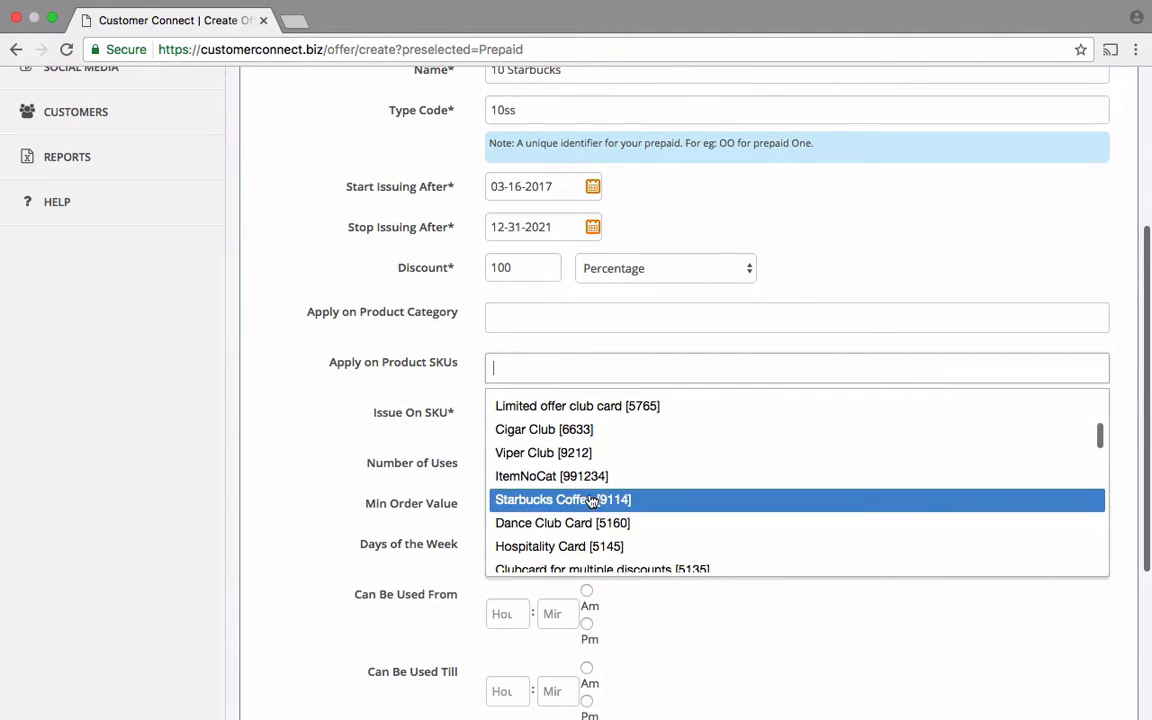
{"action": "left_click", "coordinate": [592, 501]}
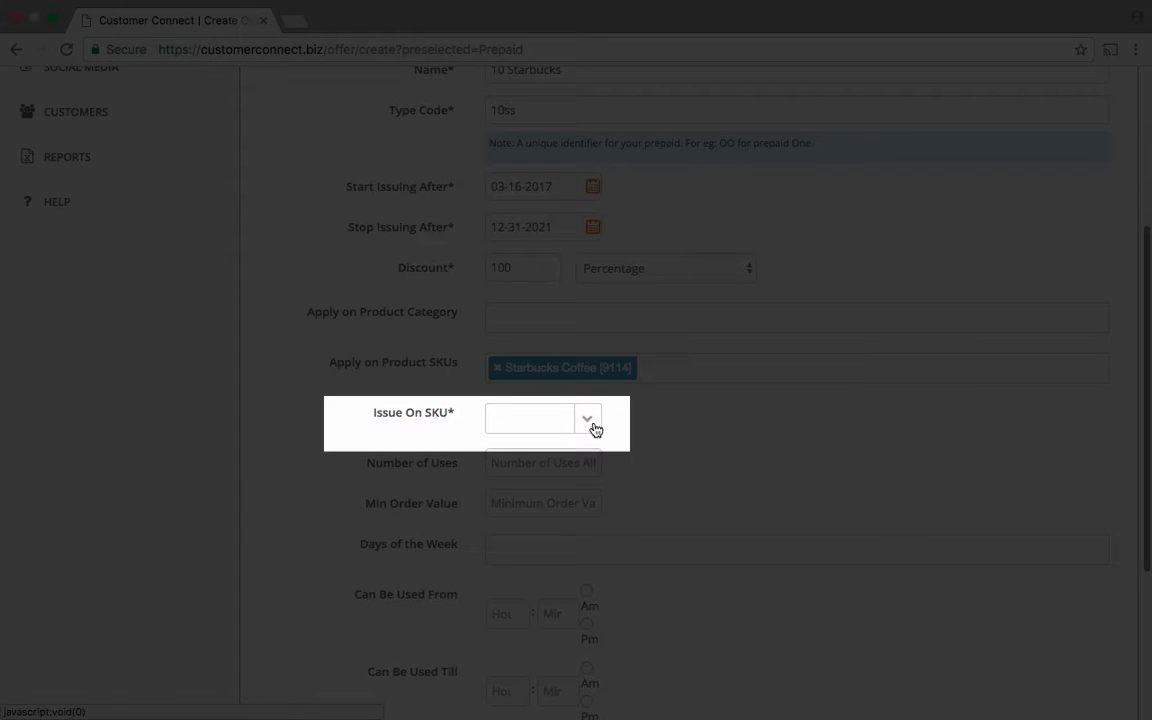
- Issue the offer on the SKU 10 Starbucks [997] and set its number of uses to 10
{"action": "left_click", "coordinate": [590, 424]}
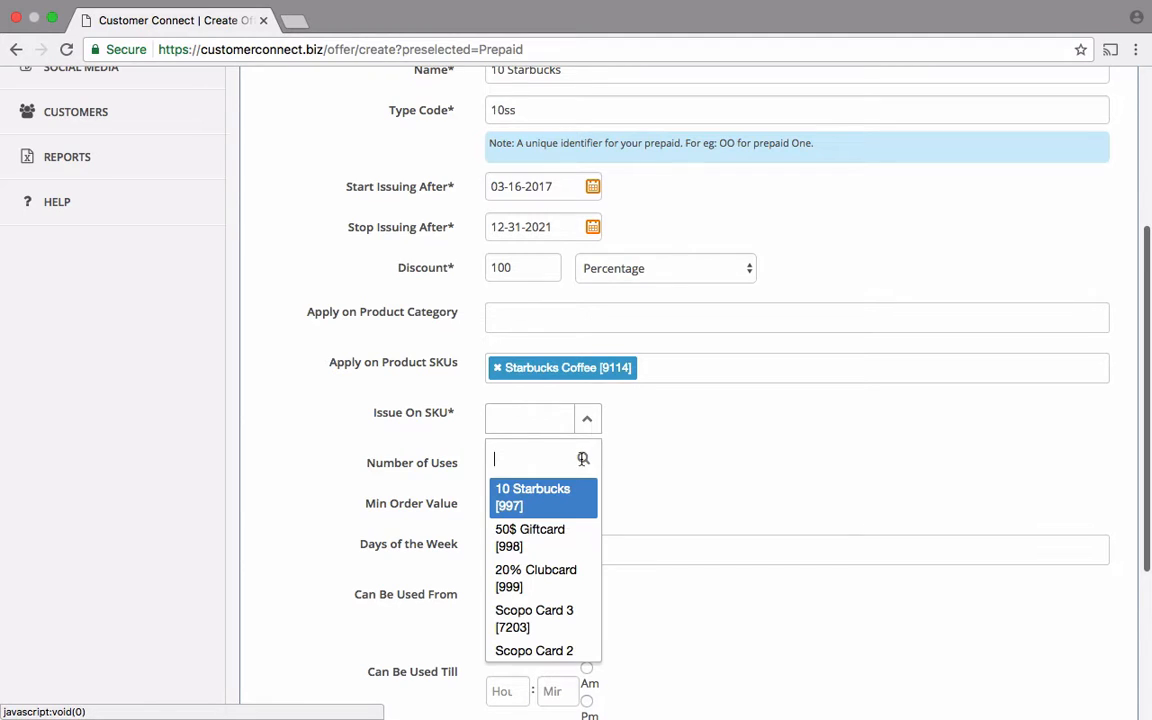
{"action": "left_click", "coordinate": [549, 510]}
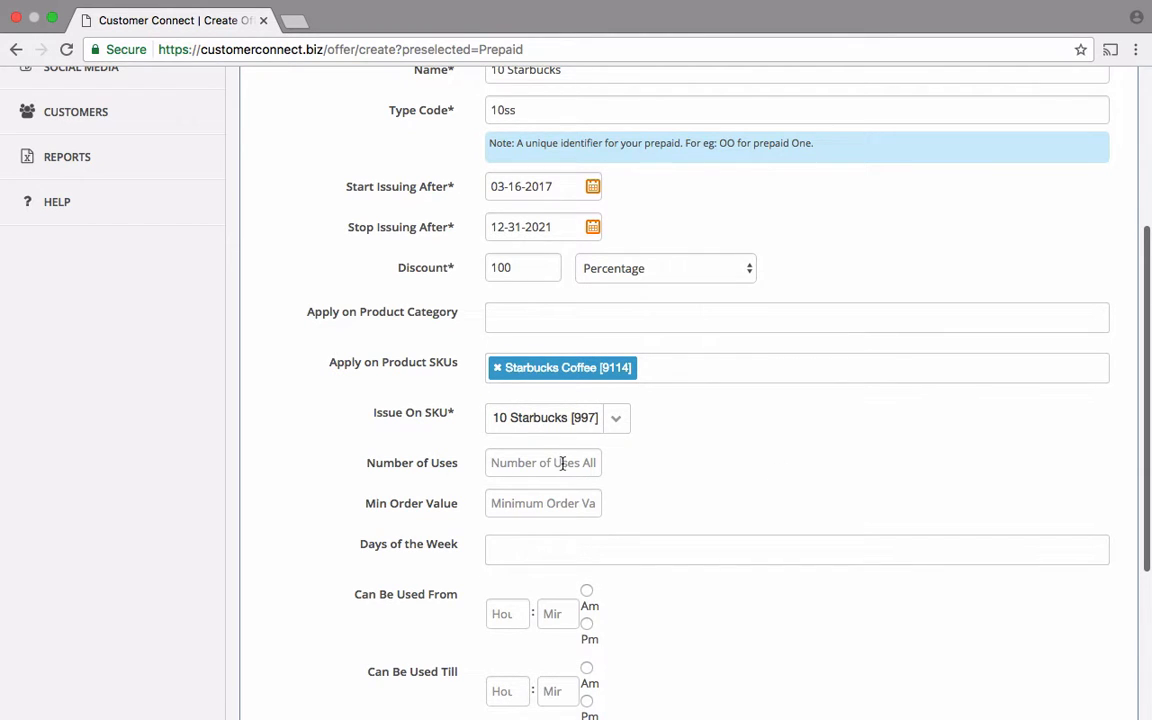
{"action": "left_click", "coordinate": [561, 464]}
{"action": "type", "text": "10"}
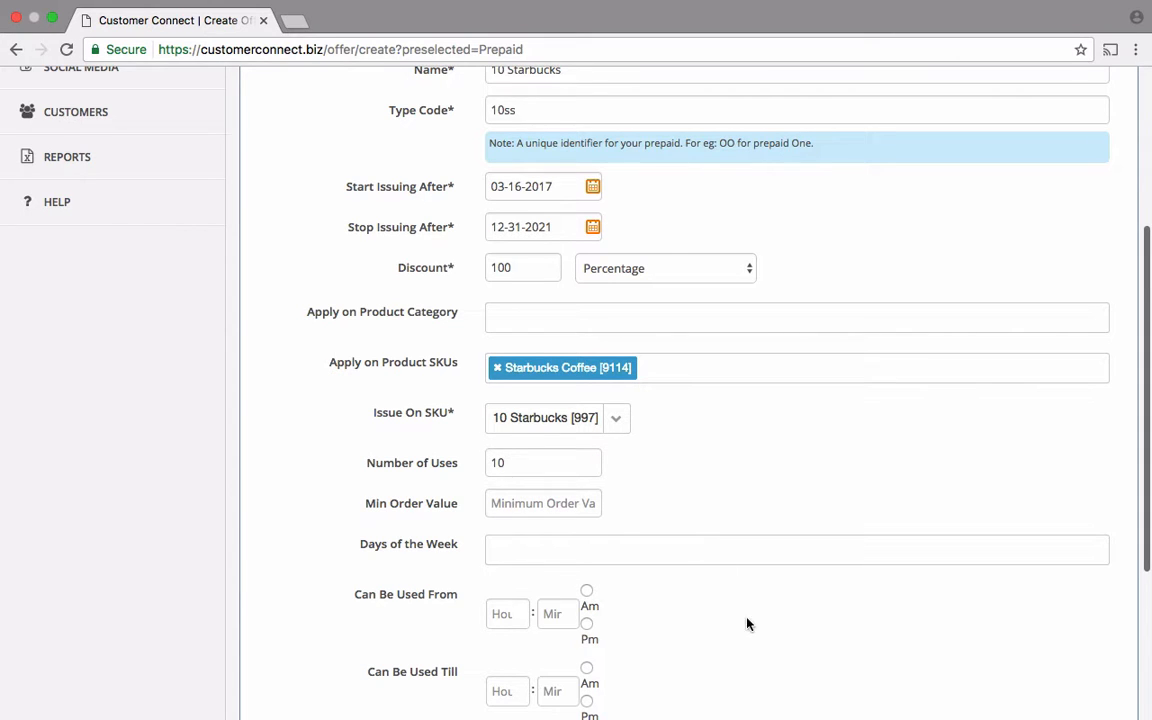
- Set the offer's validity to 365 days
{"action": "scroll", "coordinate": [768, 641], "scroll_direction": "down", "scroll_amount": 5}
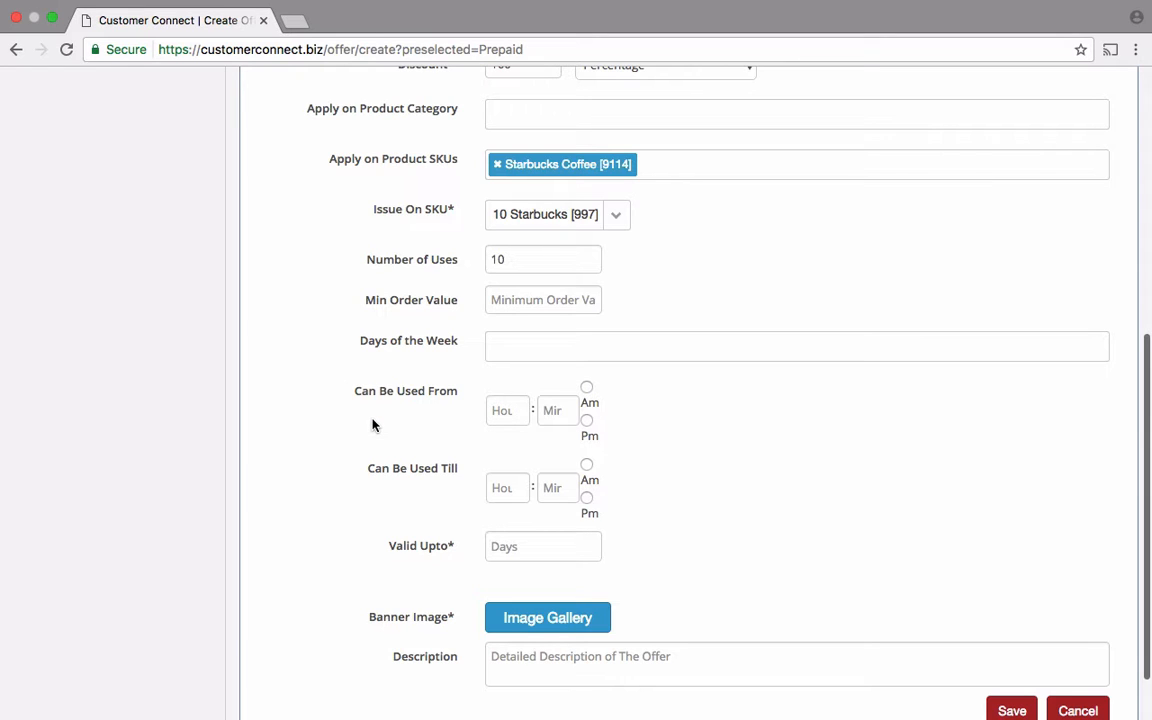
{"action": "left_click", "coordinate": [511, 549]}
{"action": "type", "text": "365"}
{"action": "left_click", "coordinate": [683, 577]}
- Choose prepaid-card-offers-1.png from the image gallery as the offer's banner image and save the offer
{"action": "left_click", "coordinate": [590, 622]}
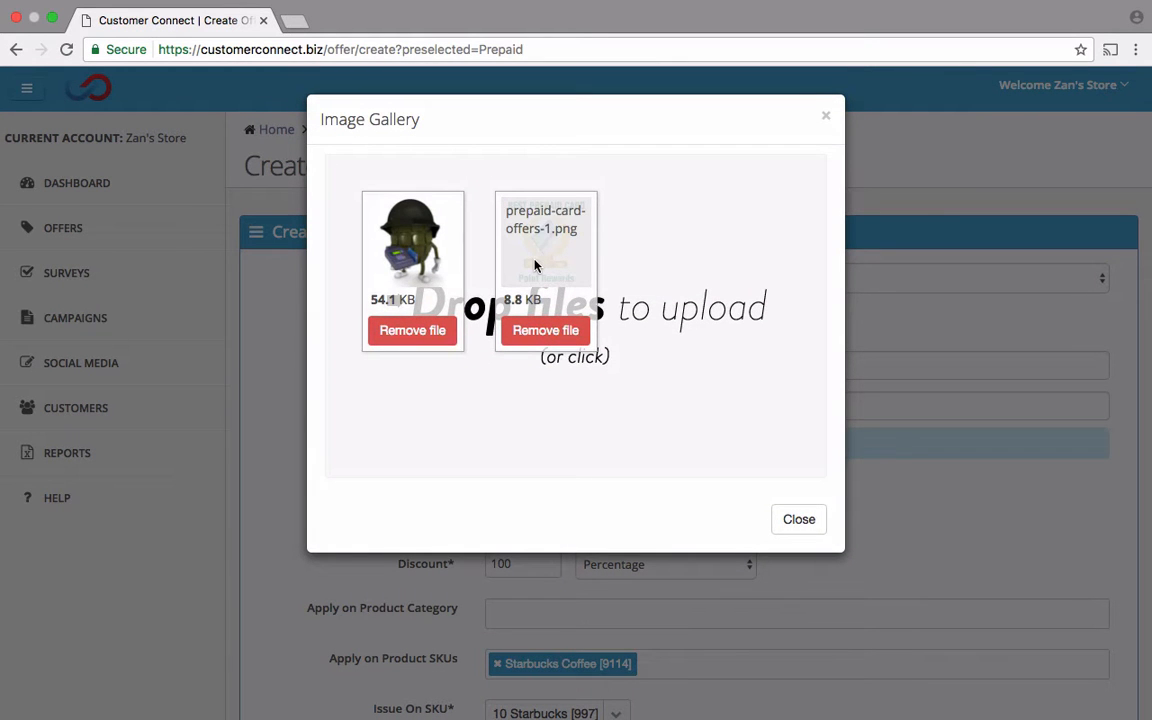
{"action": "key", "text": "Escape"}
{"action": "scroll", "coordinate": [929, 645], "scroll_direction": "down", "scroll_amount": 10}
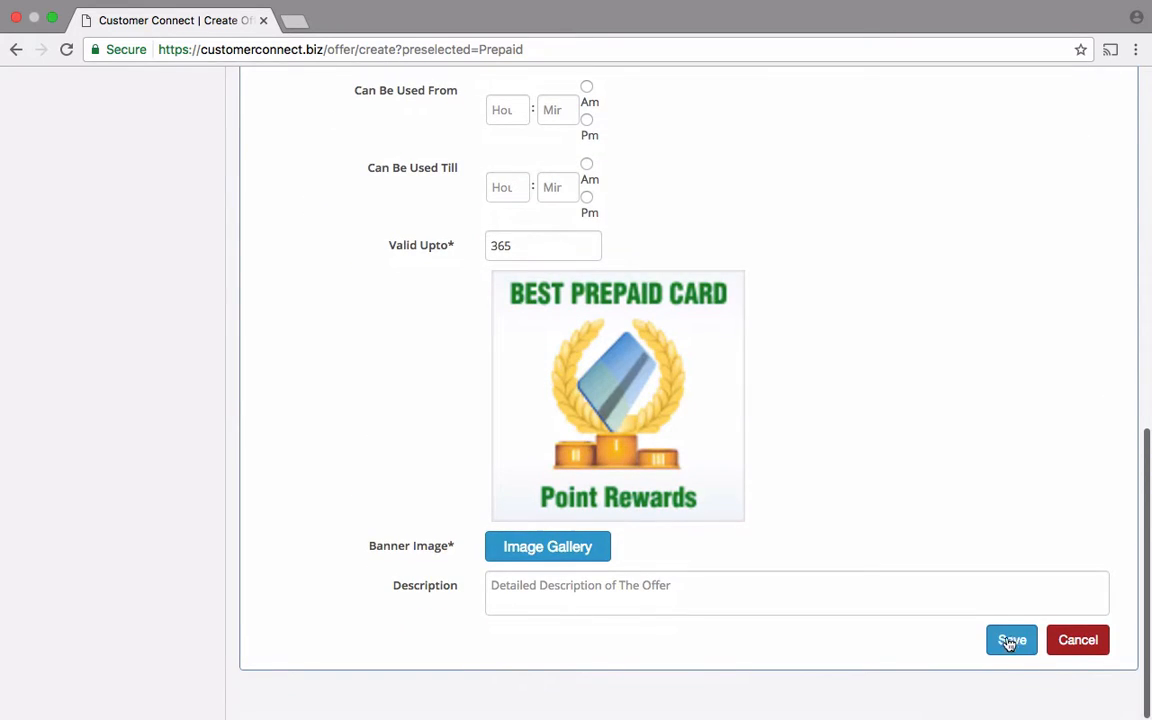
{"action": "left_click", "coordinate": [1013, 641]}
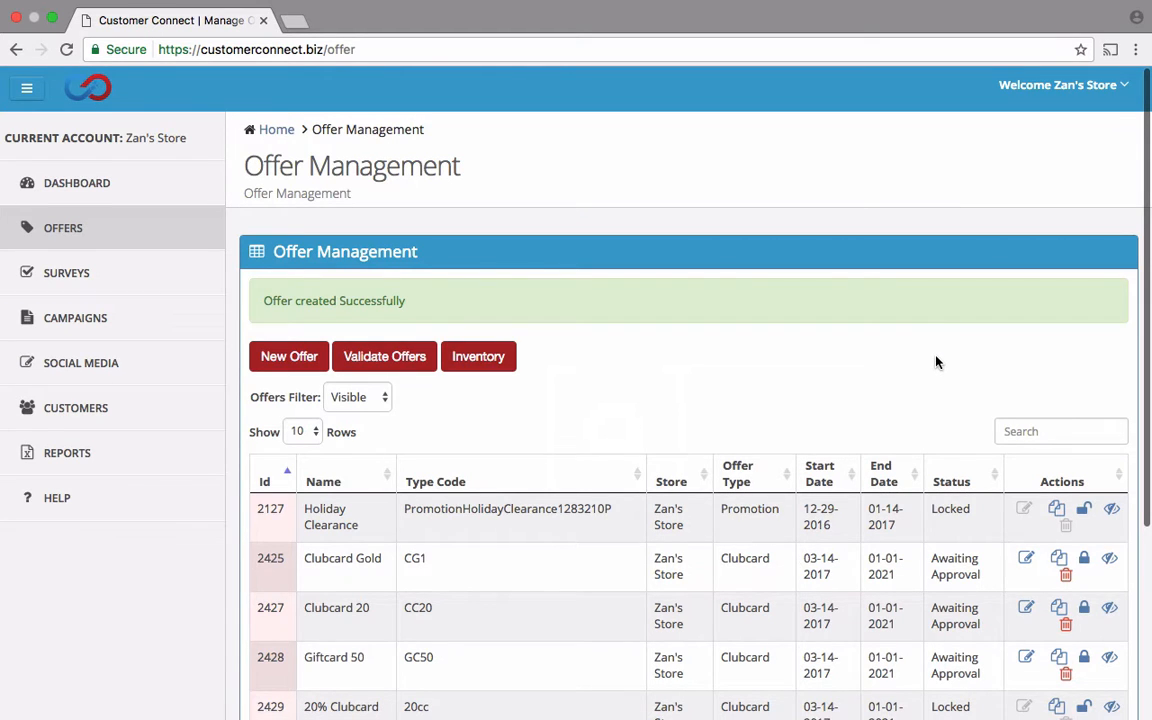
- Open the saved 10 Starbucks offer for editing, review all its settings and update it
{"action": "scroll", "coordinate": [936, 362], "scroll_direction": "down", "scroll_amount": 5}
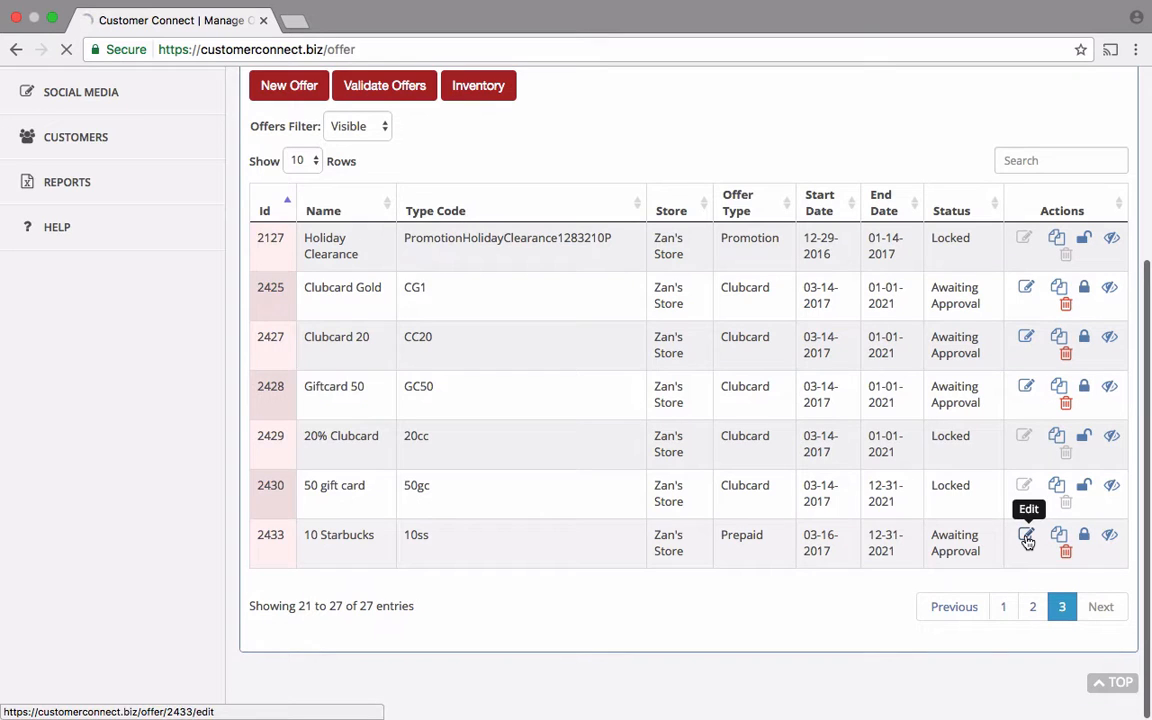
{"action": "left_click", "coordinate": [1027, 541]}
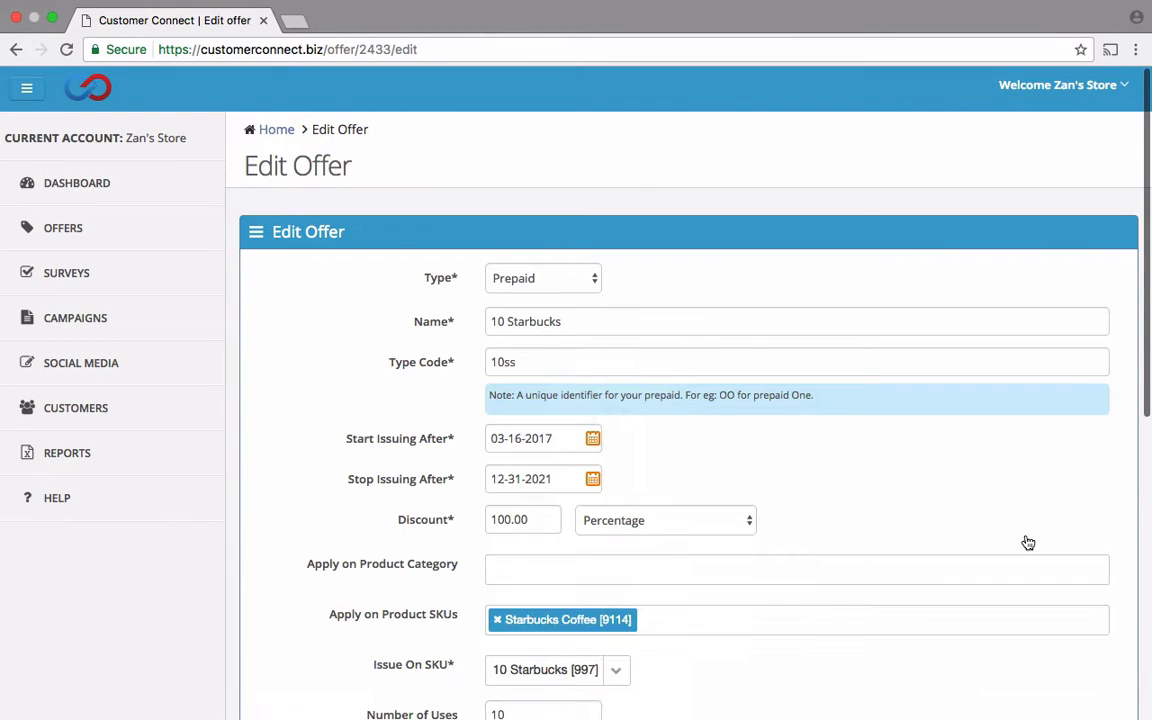
{"action": "scroll", "coordinate": [1027, 542], "scroll_direction": "down", "scroll_amount": 5}
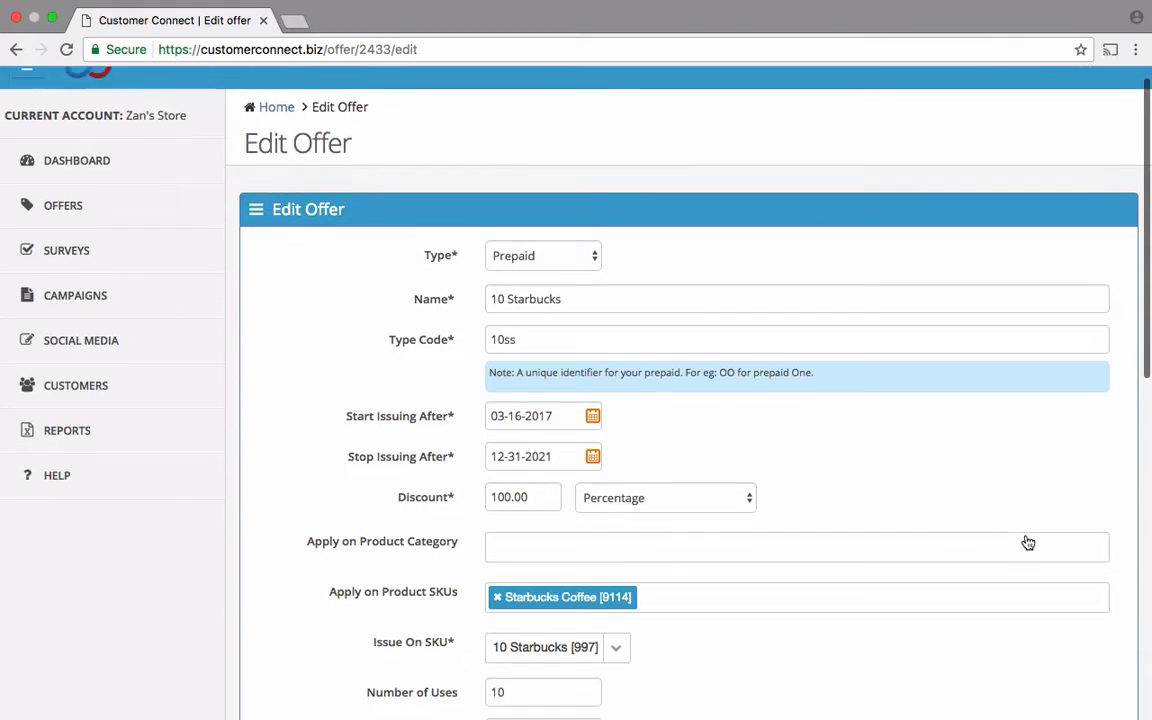
{"action": "scroll", "coordinate": [1027, 542], "scroll_direction": "down", "scroll_amount": 5}
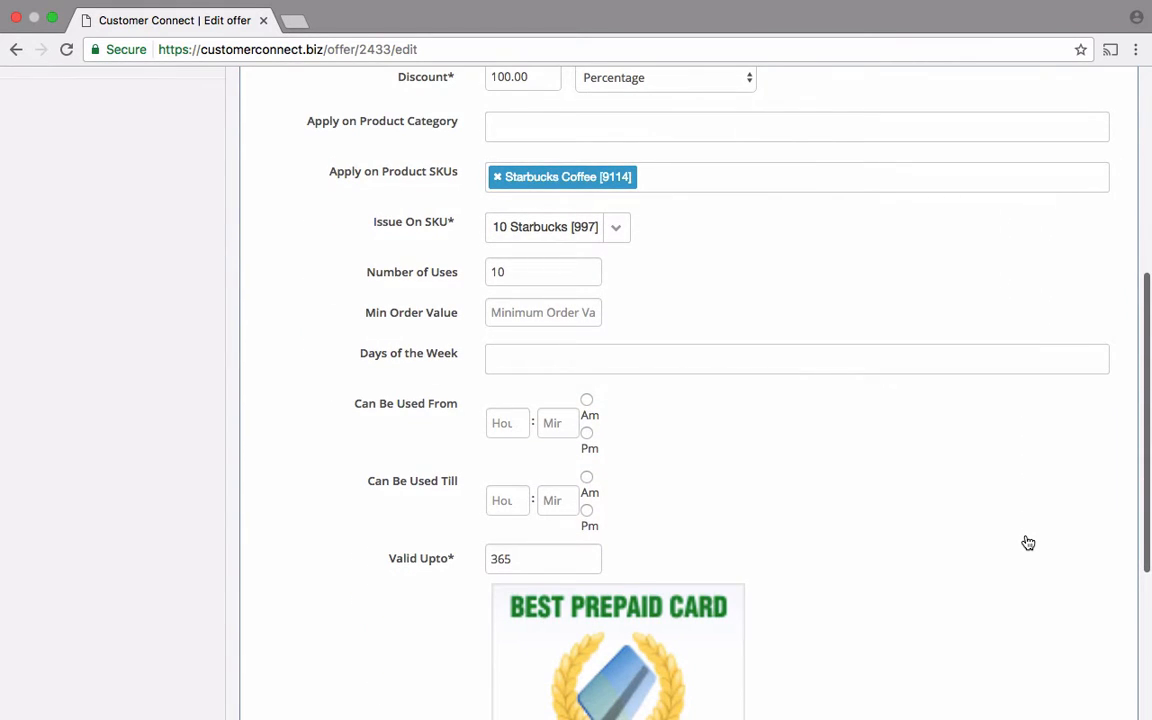
{"action": "scroll", "coordinate": [1027, 542], "scroll_direction": "down", "scroll_amount": 7}
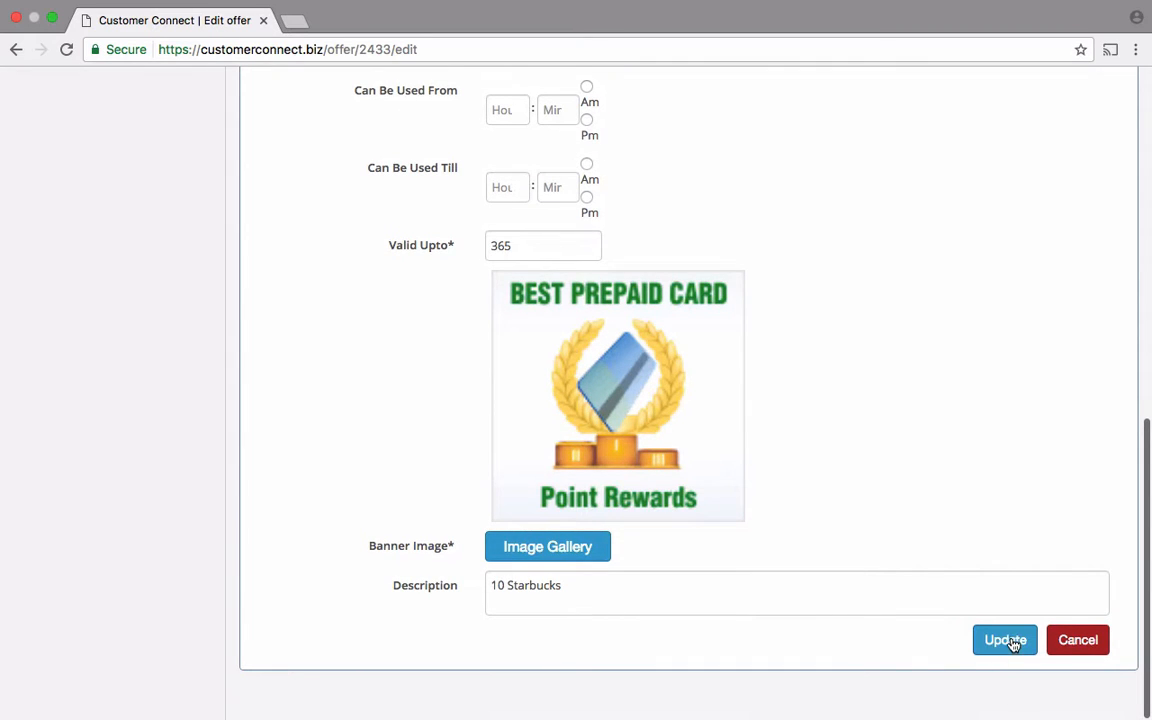
{"action": "left_click", "coordinate": [1005, 641]}
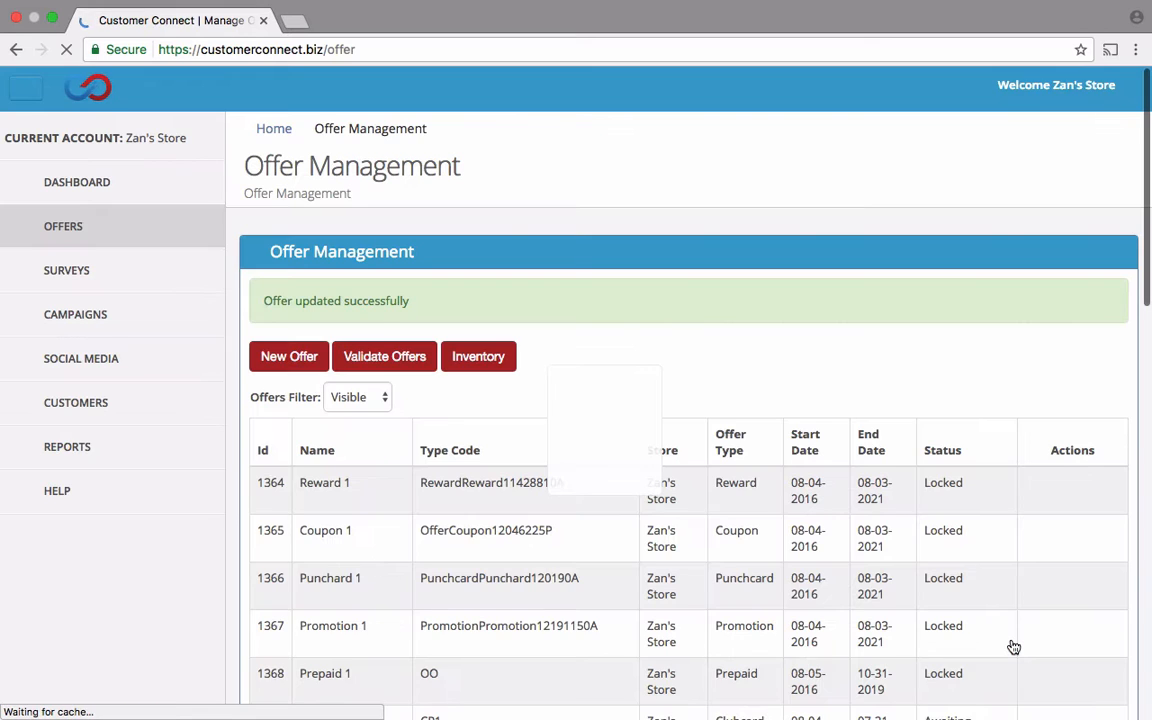
- Lock and approve the 10 Starbucks prepaid offer in the offer list
{"action": "scroll", "coordinate": [783, 573], "scroll_direction": "down", "scroll_amount": 1}
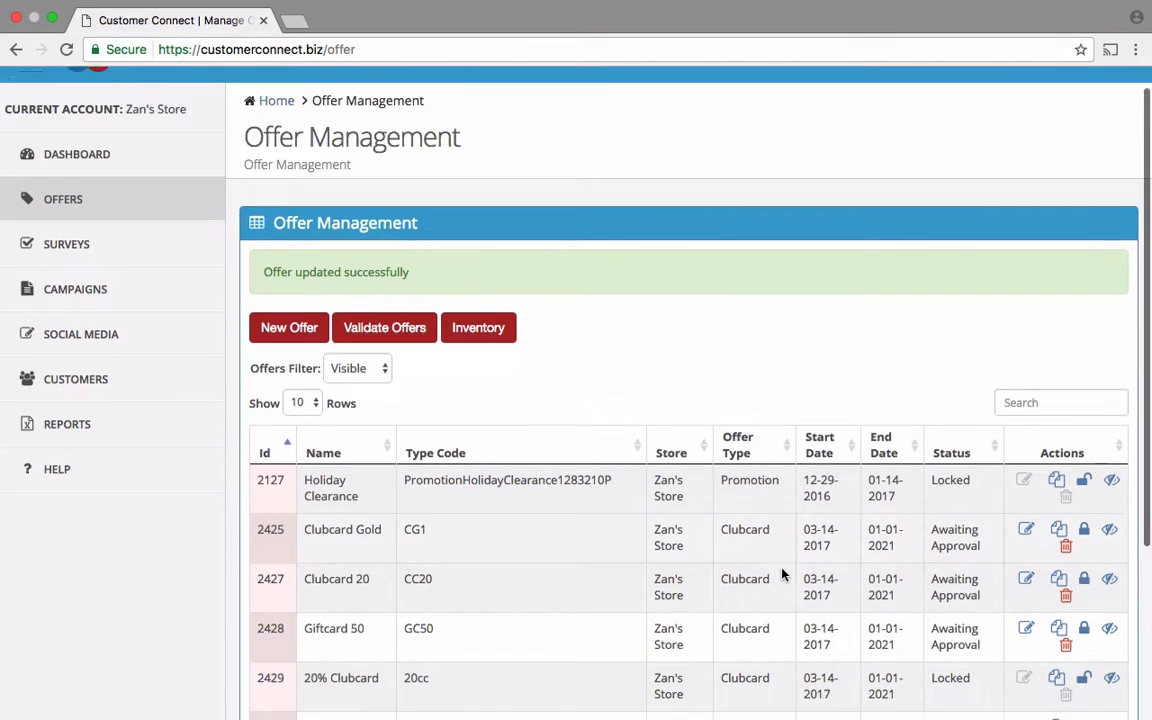
{"action": "scroll", "coordinate": [783, 573], "scroll_direction": "down", "scroll_amount": 5}
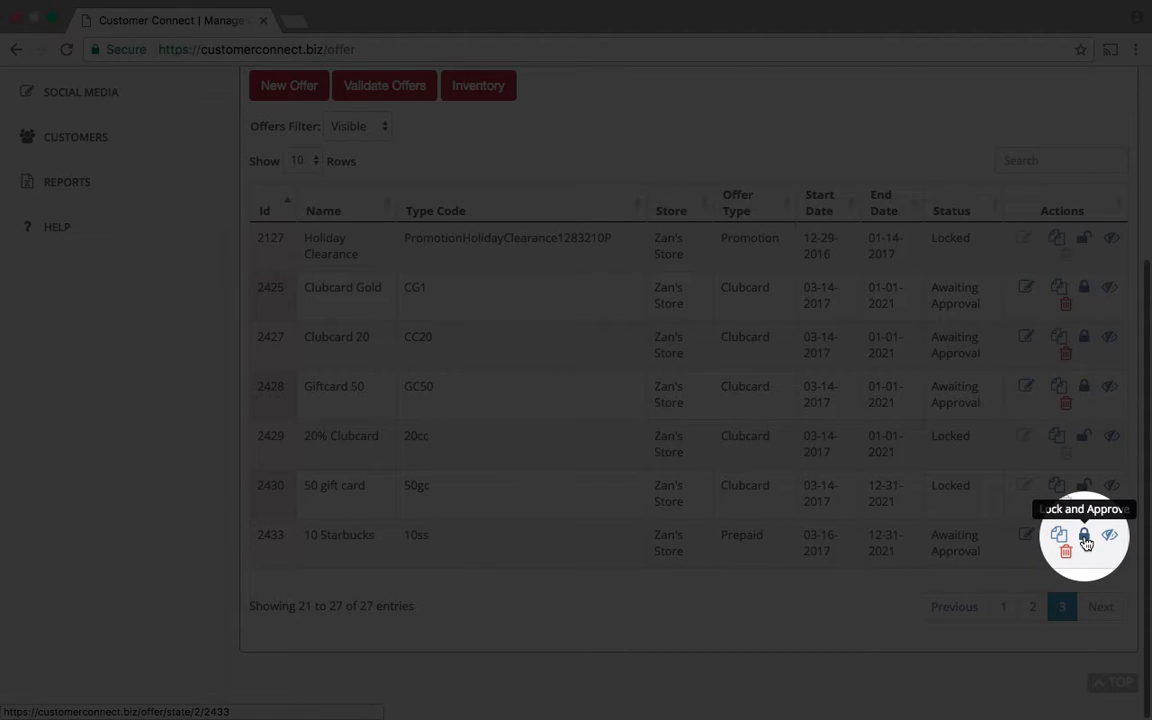
{"action": "left_click", "coordinate": [1085, 541]}
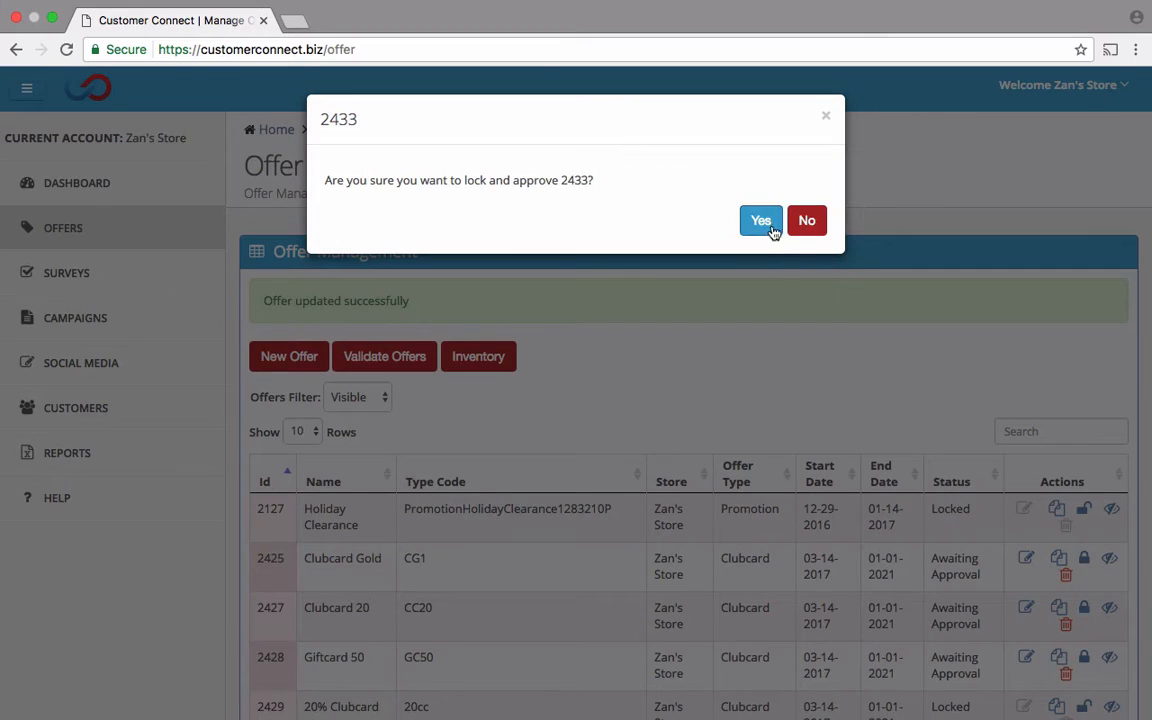
{"action": "left_click", "coordinate": [762, 222]}
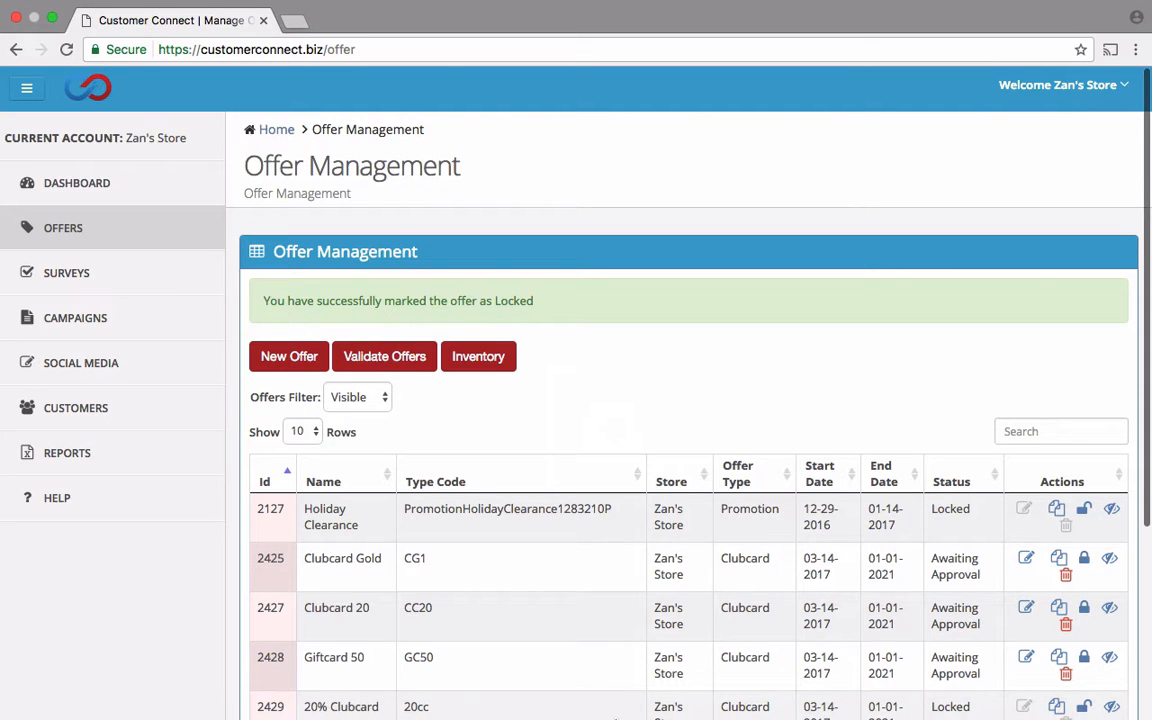
- Switch to the Clover Register app, search for "10 star" and add the 10 Starbucks item to a new order
{"action": "mouse_move", "coordinate": [570, 705]}
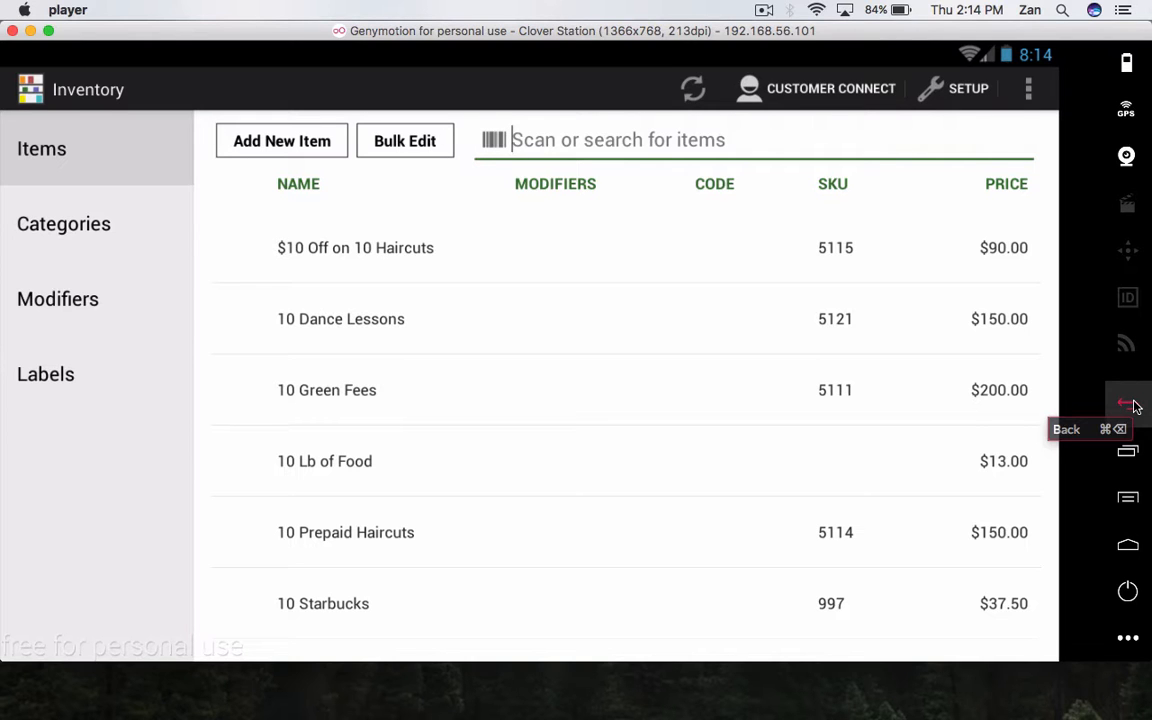
{"action": "left_click", "coordinate": [1133, 447]}
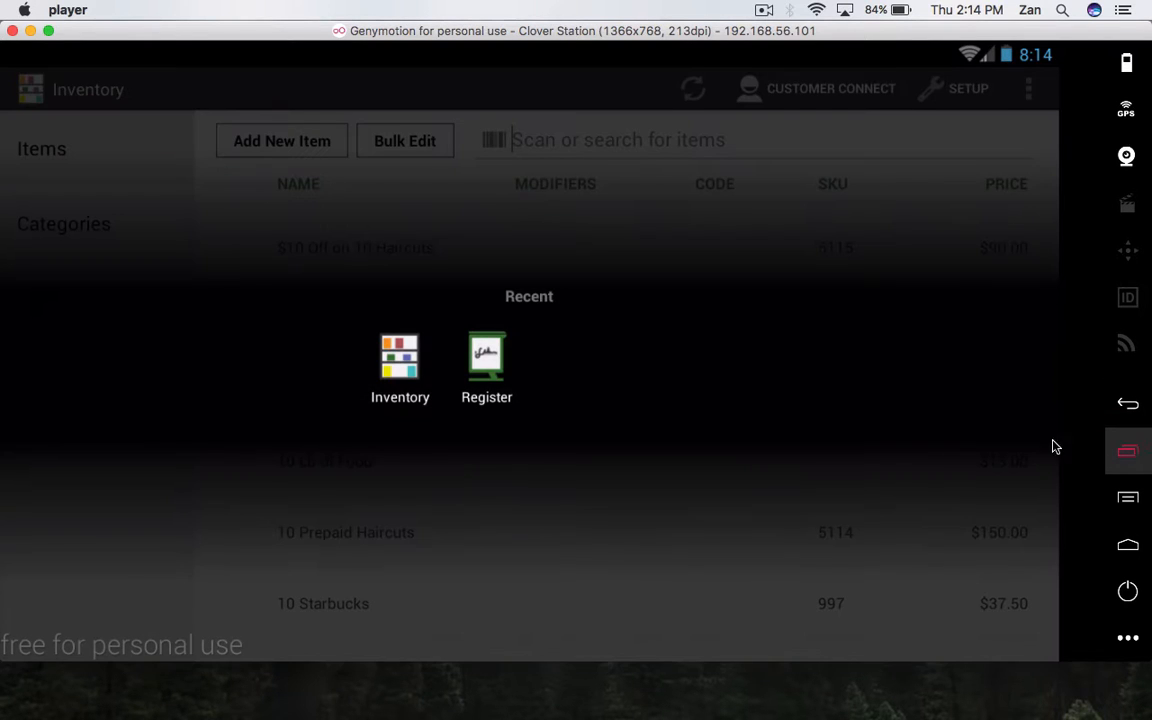
{"action": "left_click", "coordinate": [494, 370]}
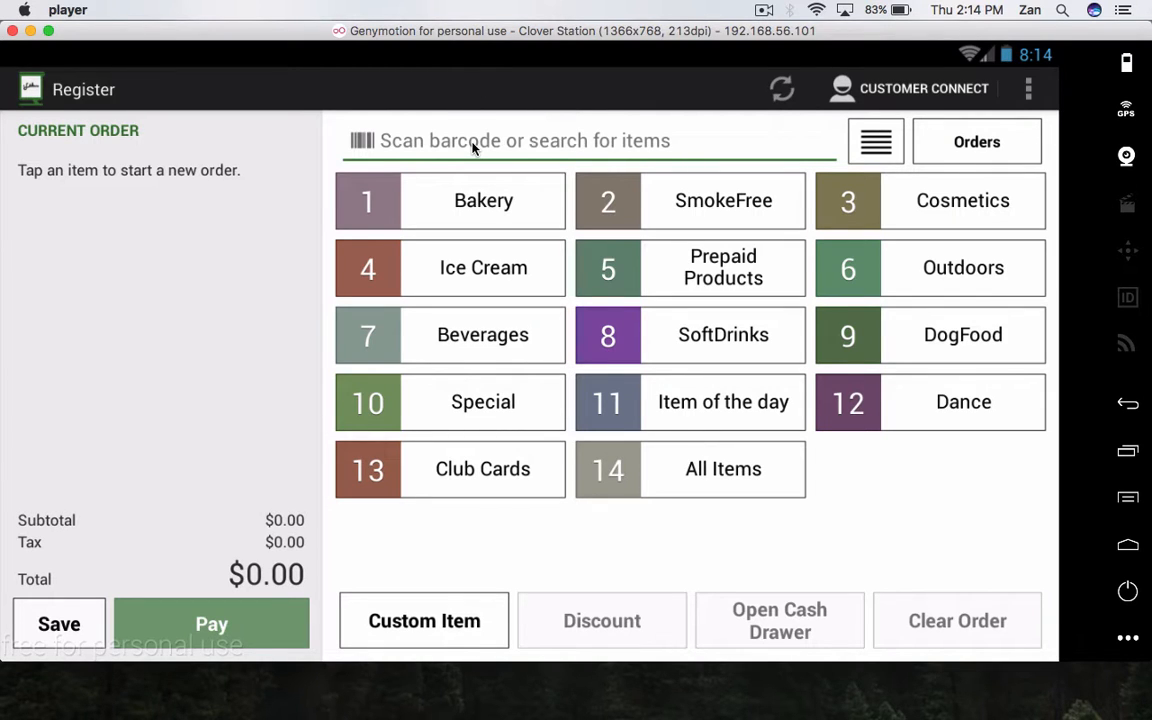
{"action": "type", "text": "10"}
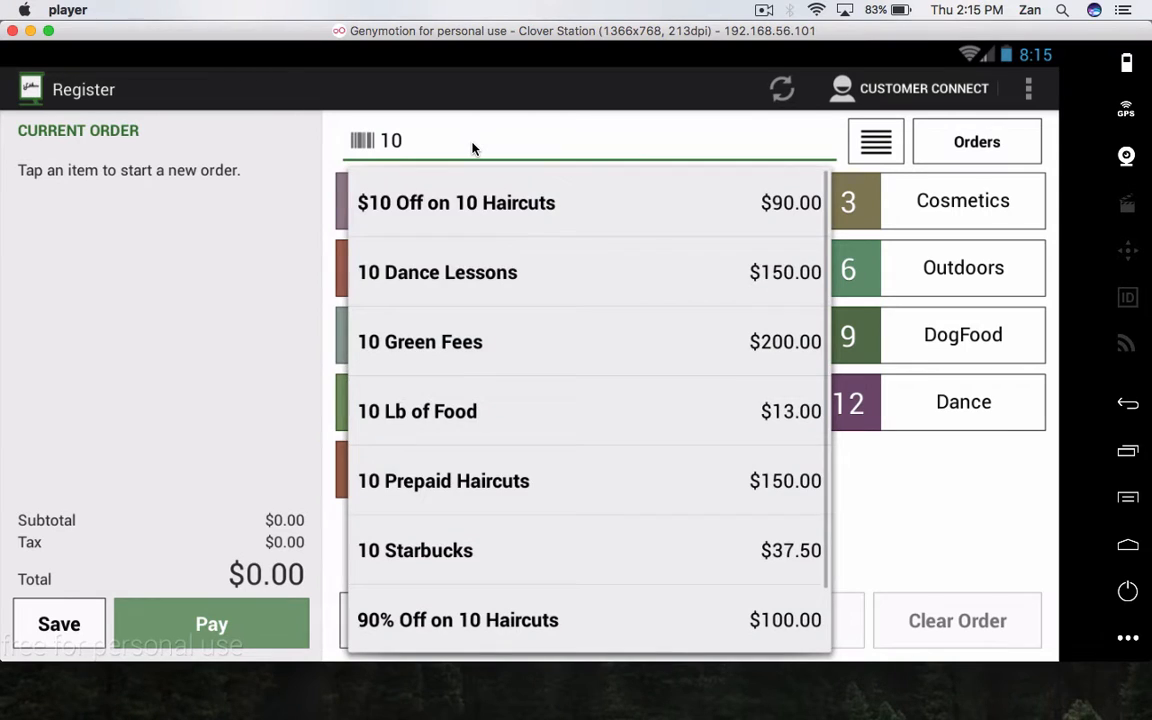
{"action": "type", "text": " star"}
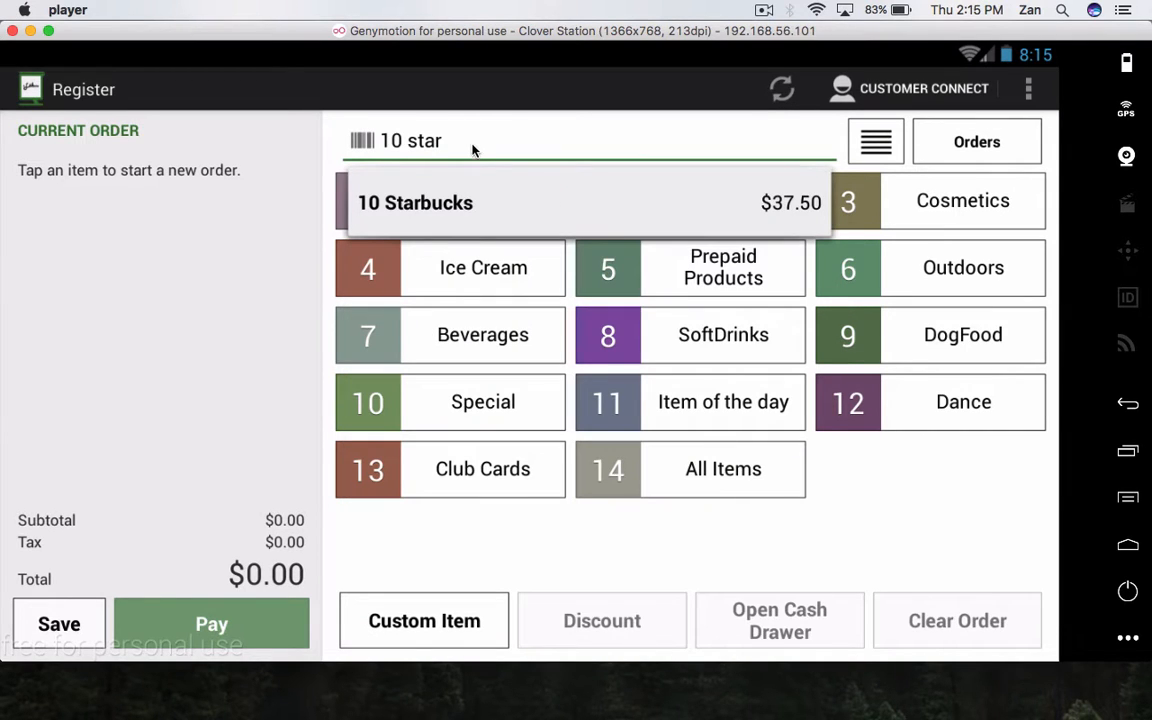
{"action": "left_click", "coordinate": [478, 203]}
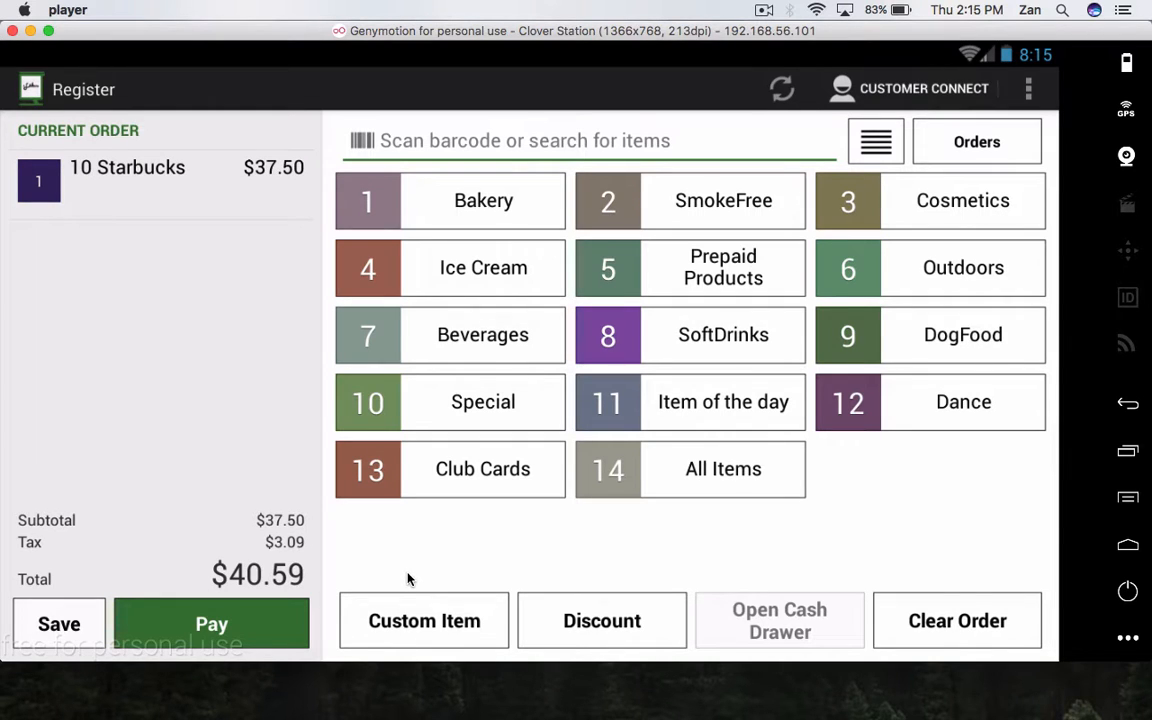
- Proceed to payment for the order and use Customer Connect to find the customer by name and select their profile
{"action": "left_click", "coordinate": [263, 631]}
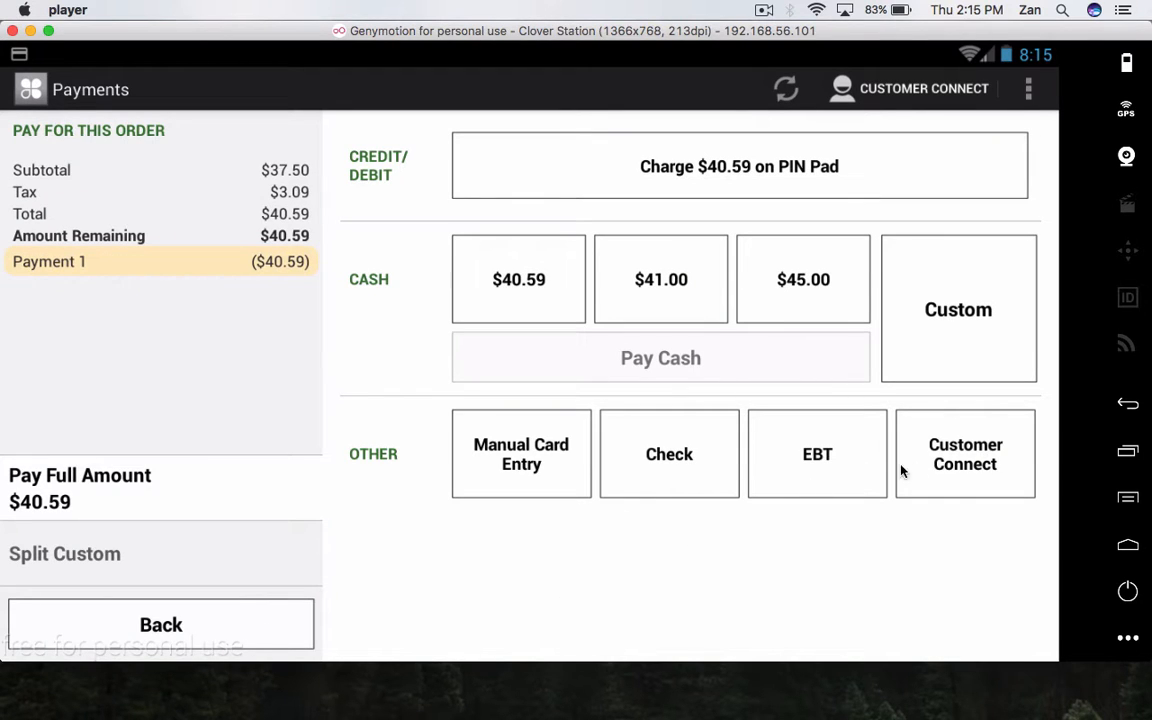
{"action": "left_click", "coordinate": [960, 483]}
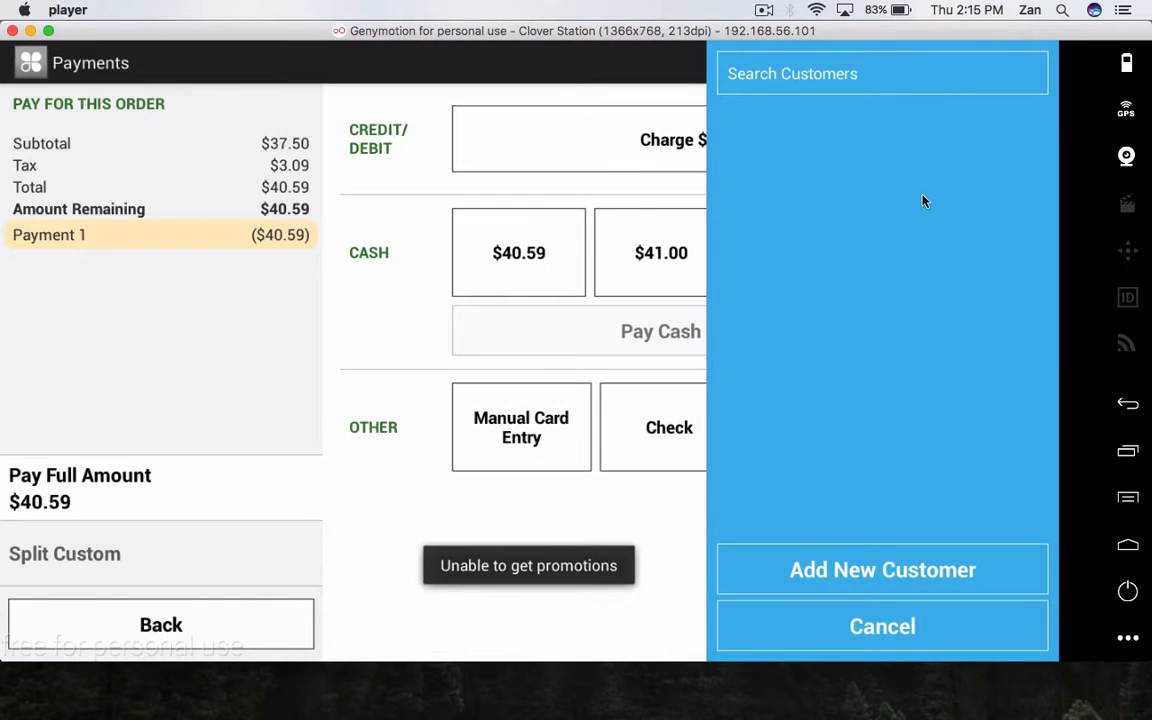
{"action": "left_click", "coordinate": [806, 78]}
{"action": "type", "text": "zan"}
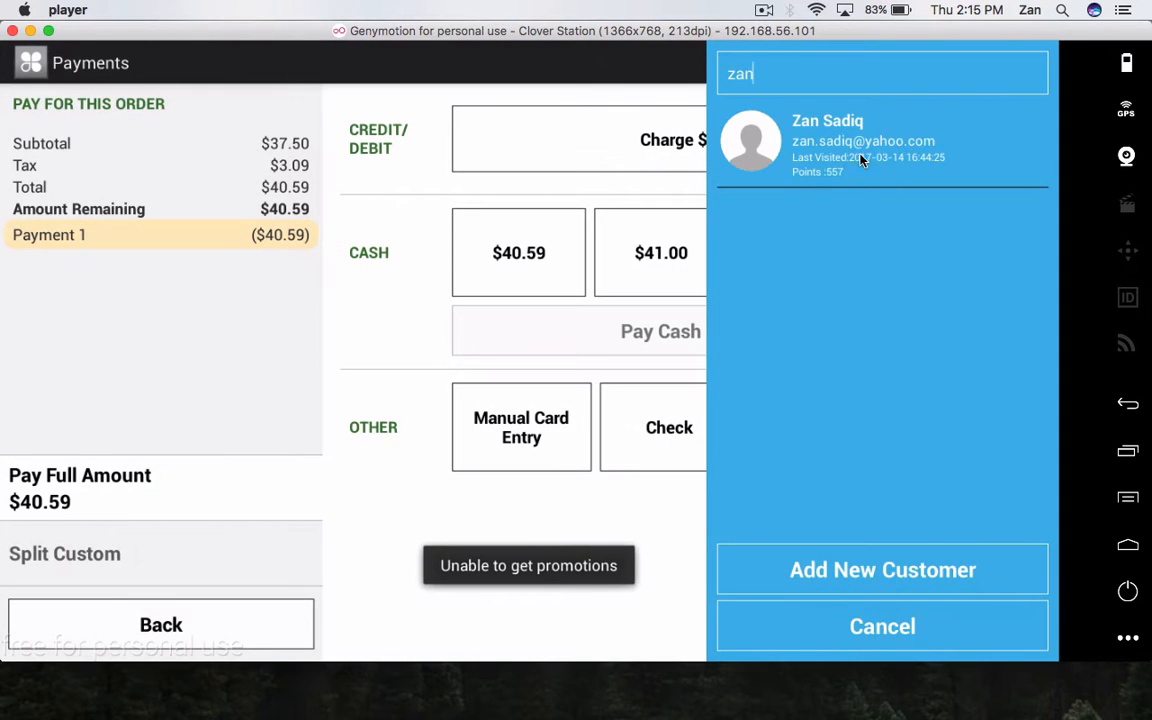
{"action": "left_click", "coordinate": [838, 152]}
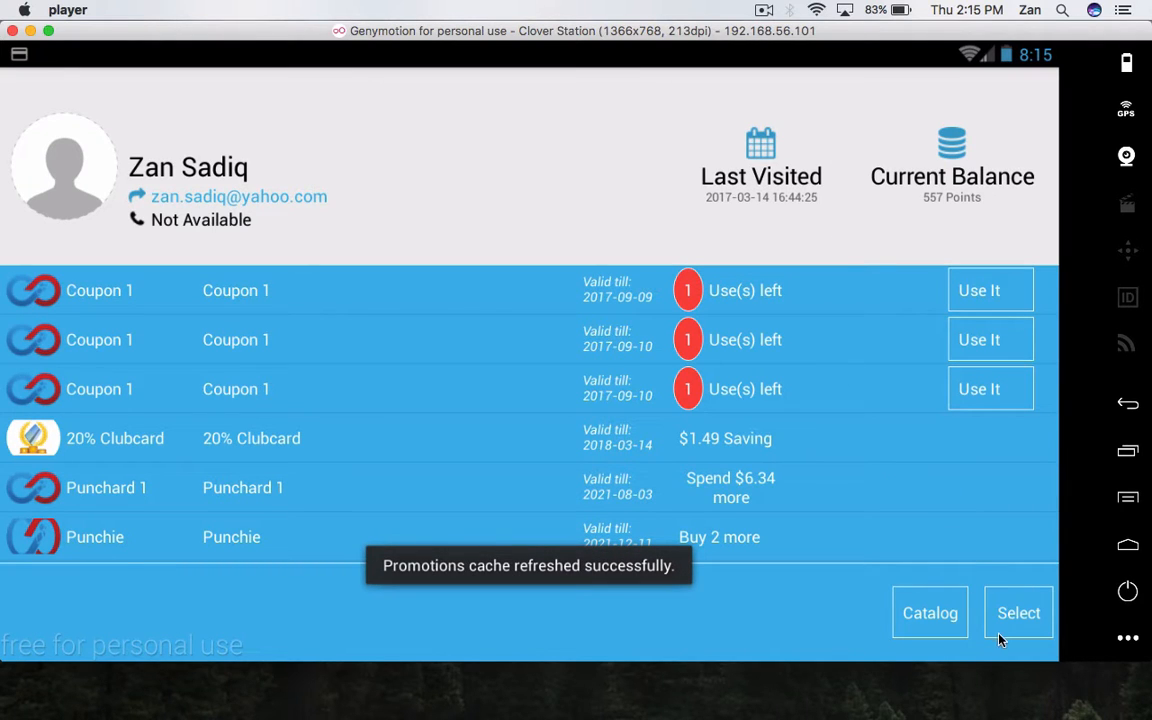
{"action": "left_click", "coordinate": [1019, 615]}
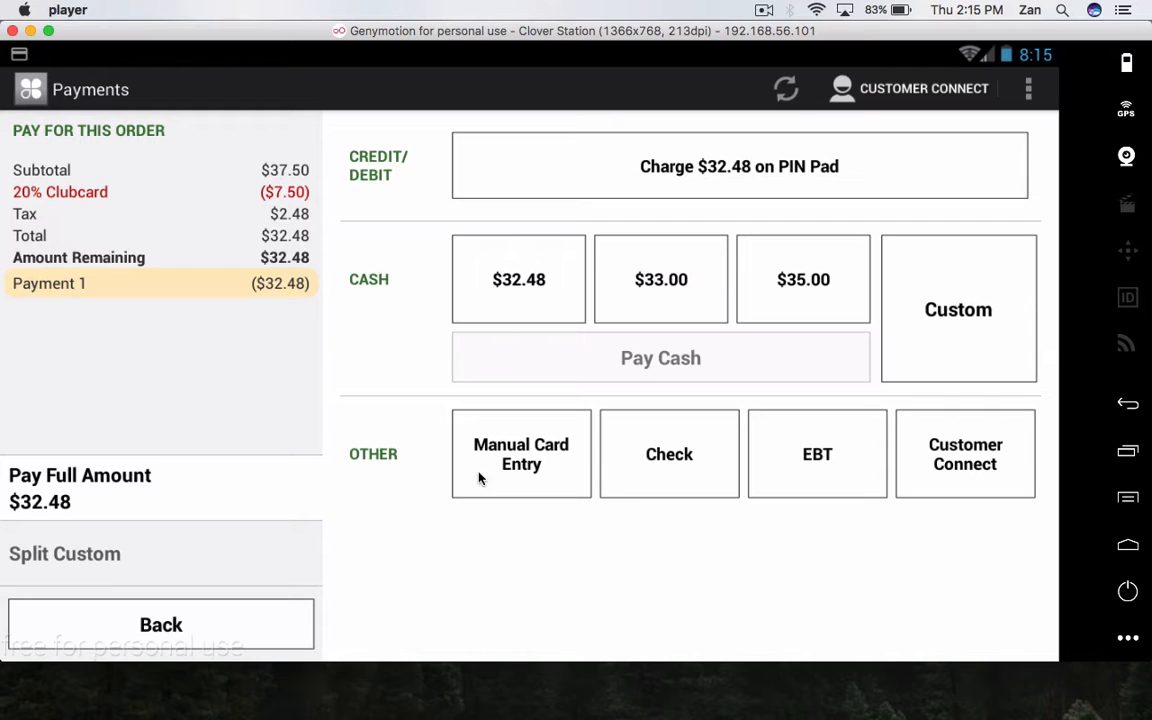
- Pay the order in cash with the exact amount of $32.48 and finish without a receipt
{"action": "left_click", "coordinate": [541, 297]}
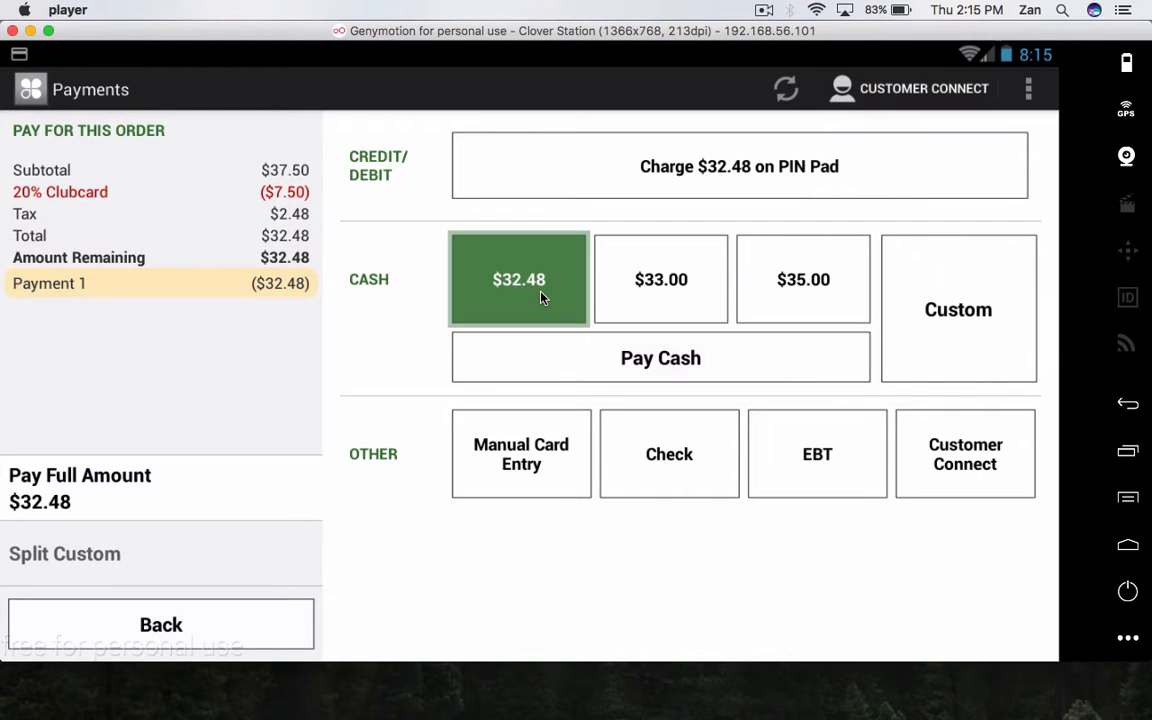
{"action": "left_click", "coordinate": [587, 371]}
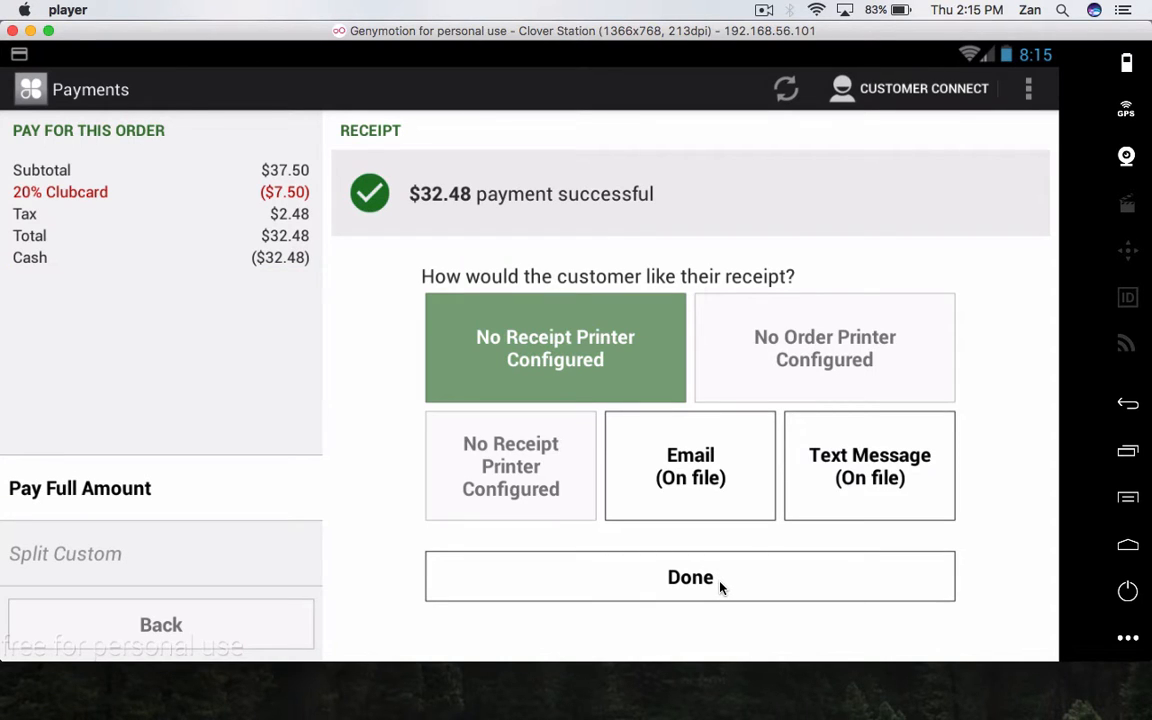
{"action": "left_click", "coordinate": [720, 588]}
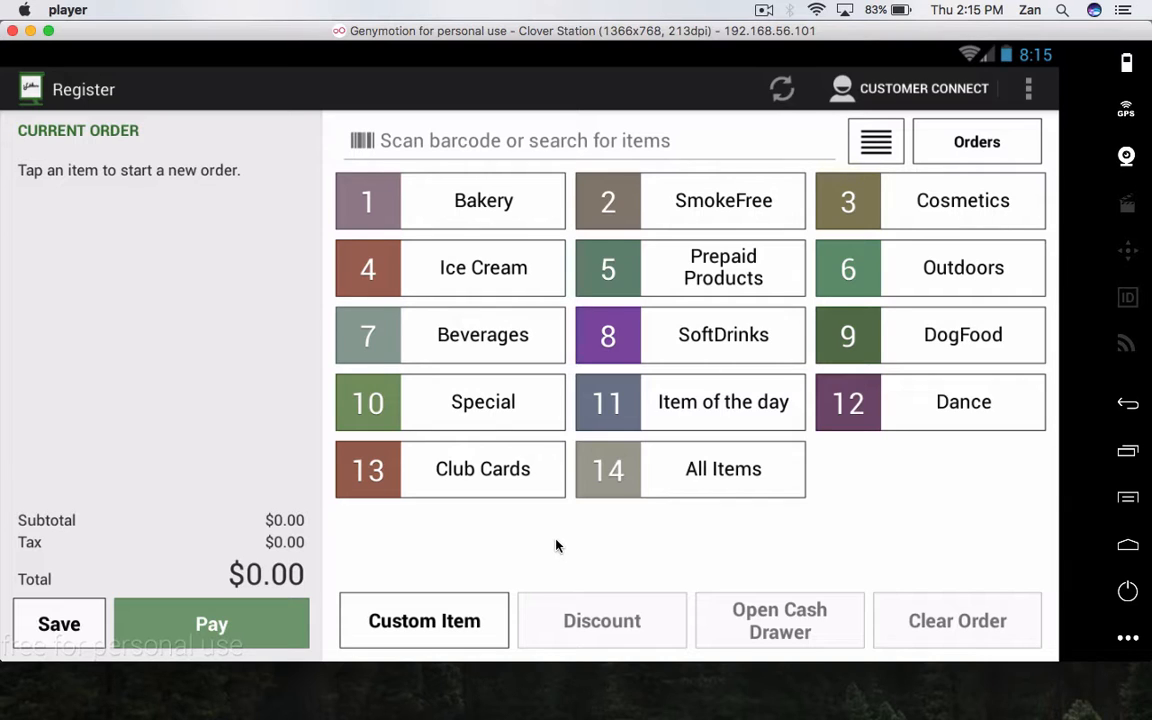
- Add one Starbucks Coffee from the Beverages category to a new order and proceed to payment
{"action": "left_click", "coordinate": [499, 341]}
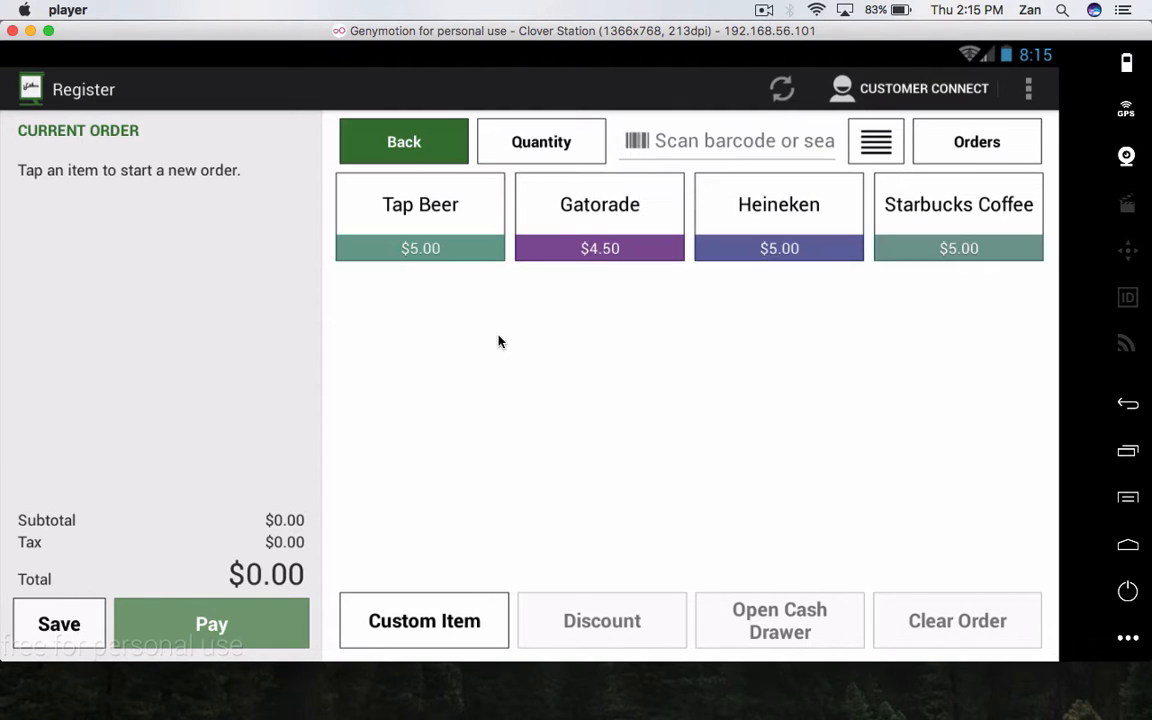
{"action": "left_click", "coordinate": [966, 215]}
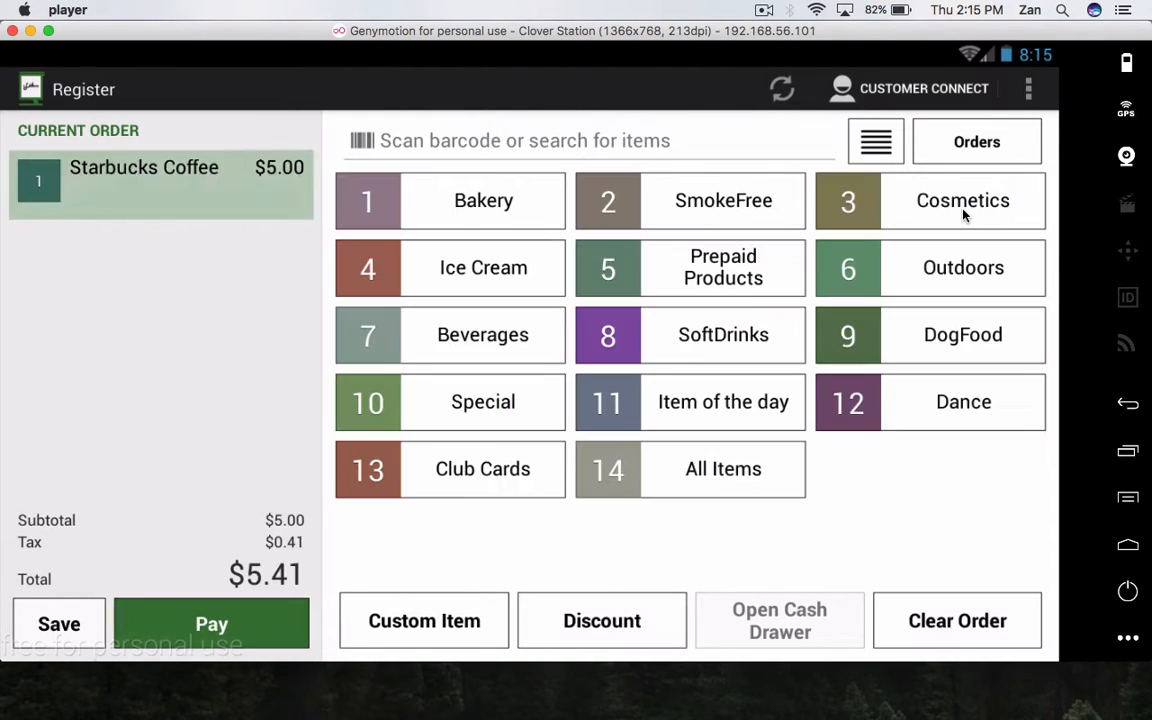
{"action": "left_click", "coordinate": [247, 638]}
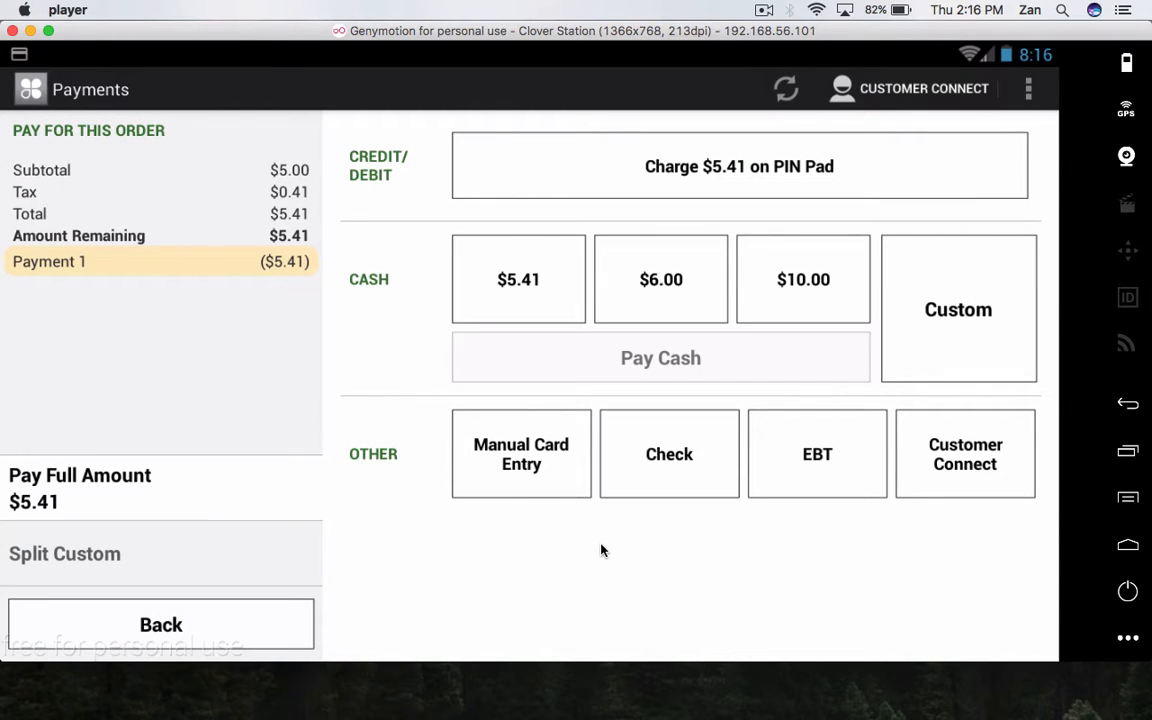
- Find the customer by name through Customer Connect and apply one use of their 10 Starbucks prepaid offer to the order
{"action": "left_click", "coordinate": [988, 476]}
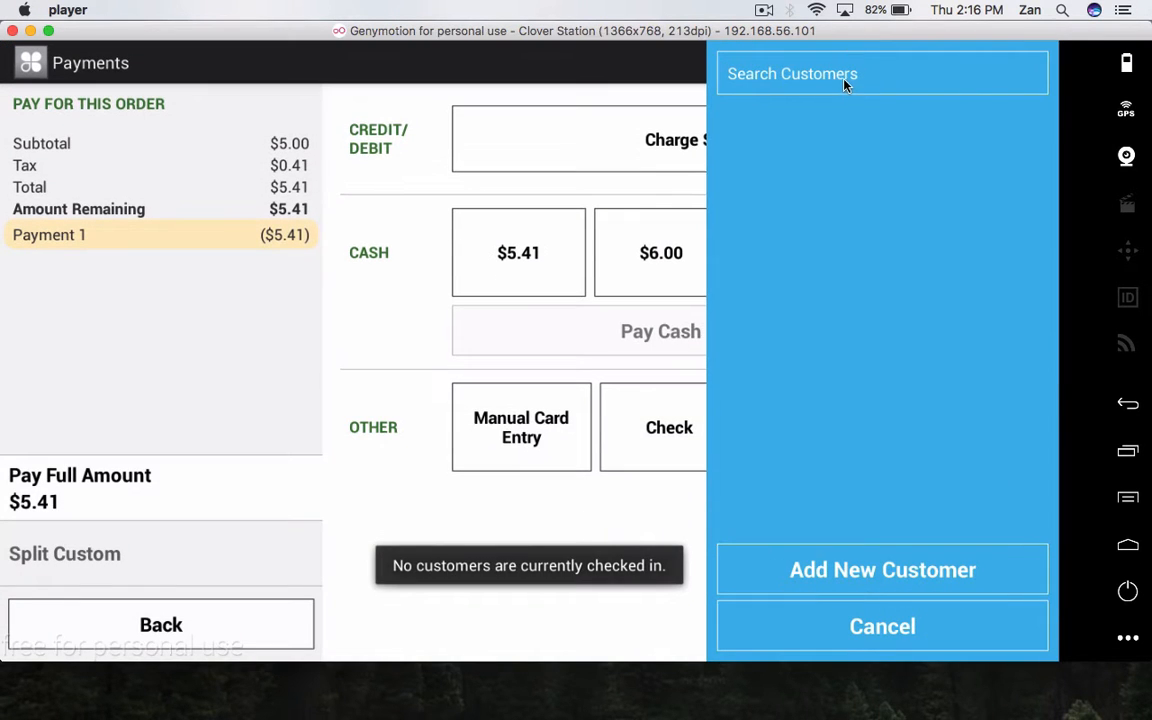
{"action": "left_click", "coordinate": [844, 84]}
{"action": "type", "text": "zan"}
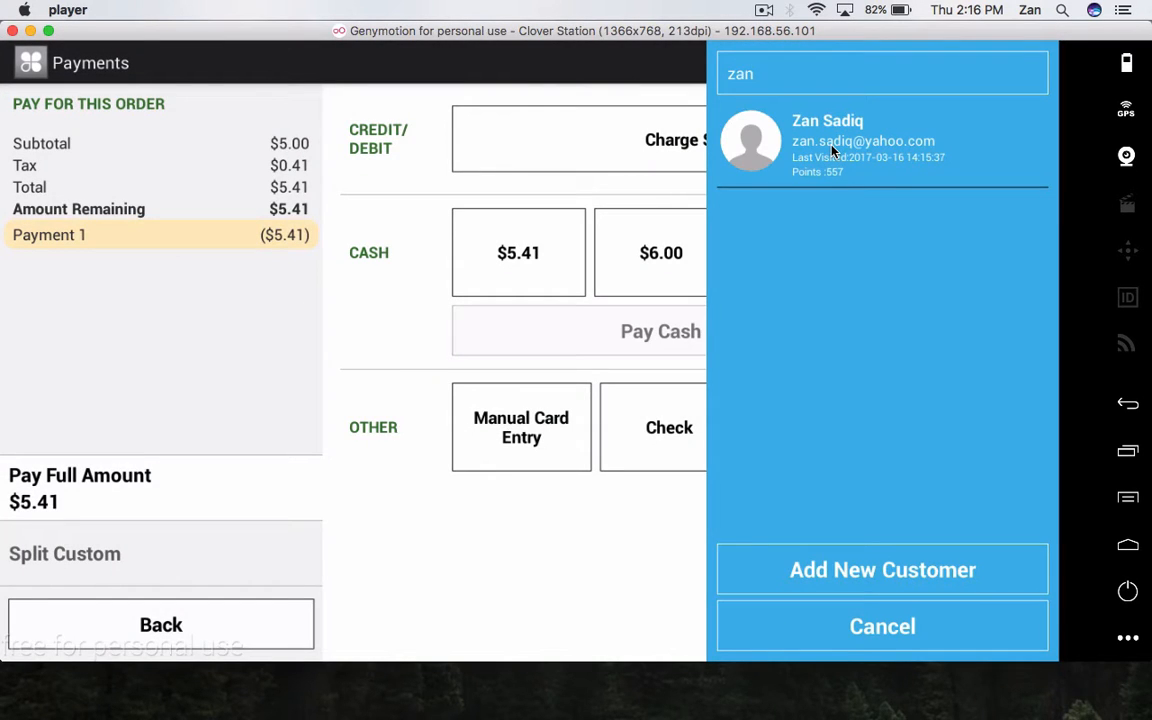
{"action": "left_click", "coordinate": [830, 150]}
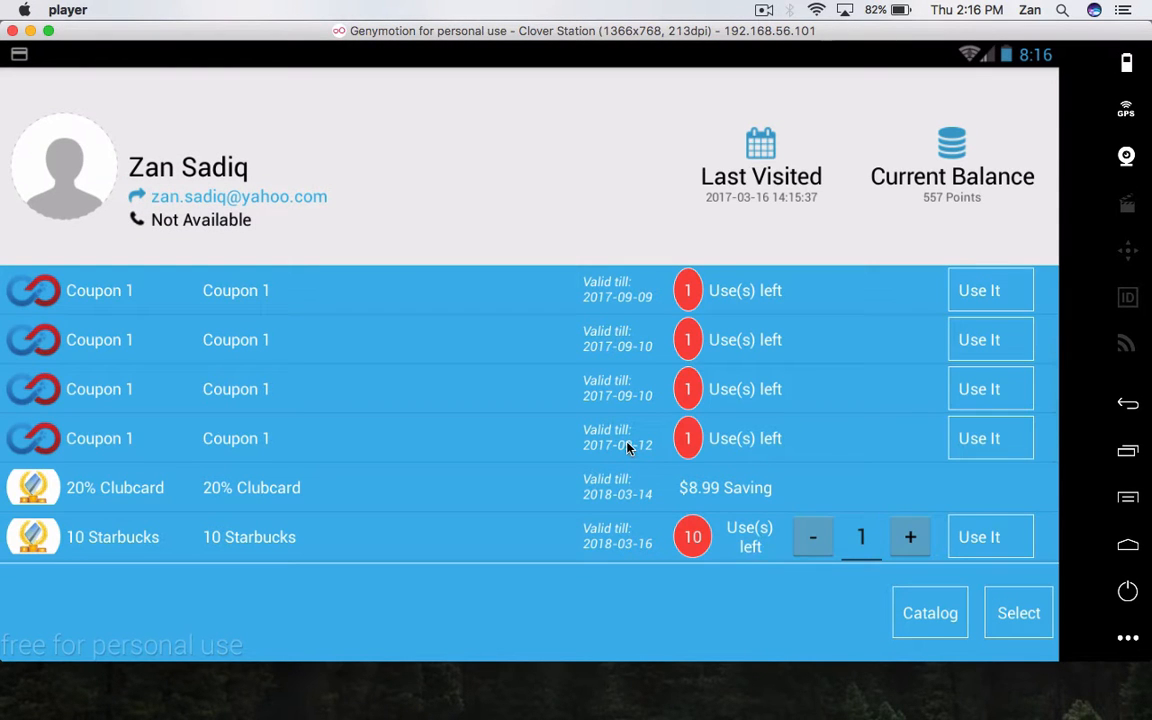
{"action": "scroll", "coordinate": [625, 442], "scroll_direction": "down", "scroll_amount": 3}
{"action": "scroll", "coordinate": [628, 447], "scroll_direction": "up", "scroll_amount": 3}
{"action": "scroll", "coordinate": [628, 447], "scroll_direction": "down", "scroll_amount": 3}
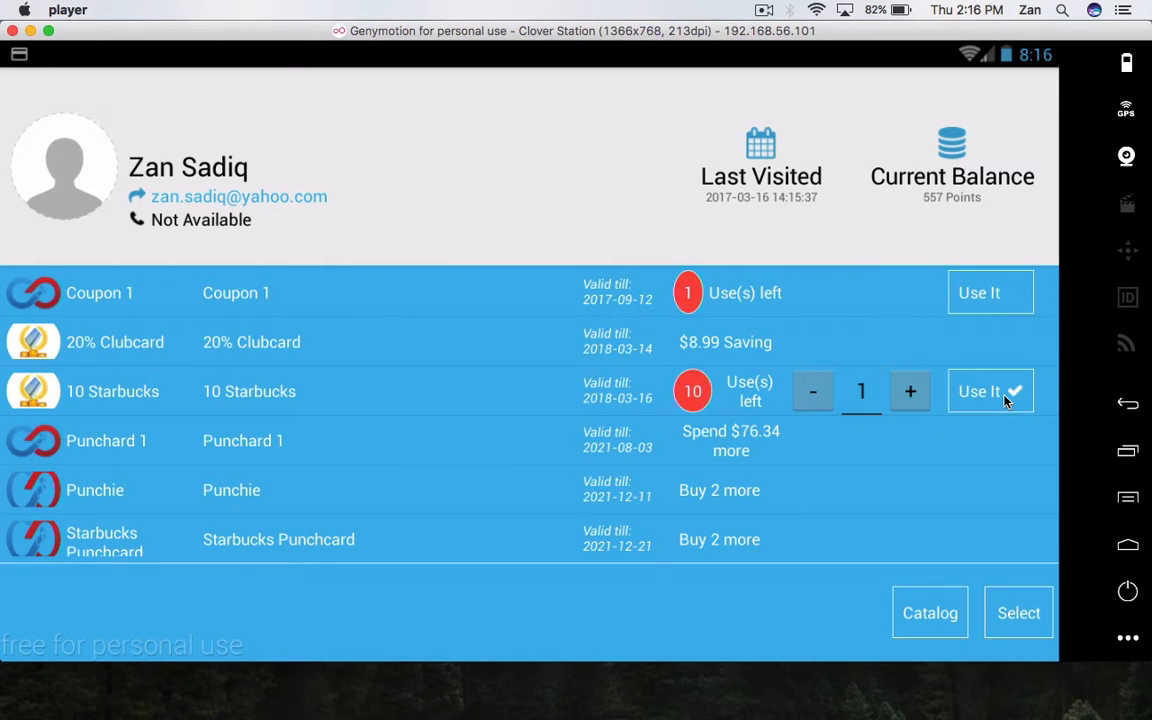
{"action": "left_click", "coordinate": [1018, 624]}
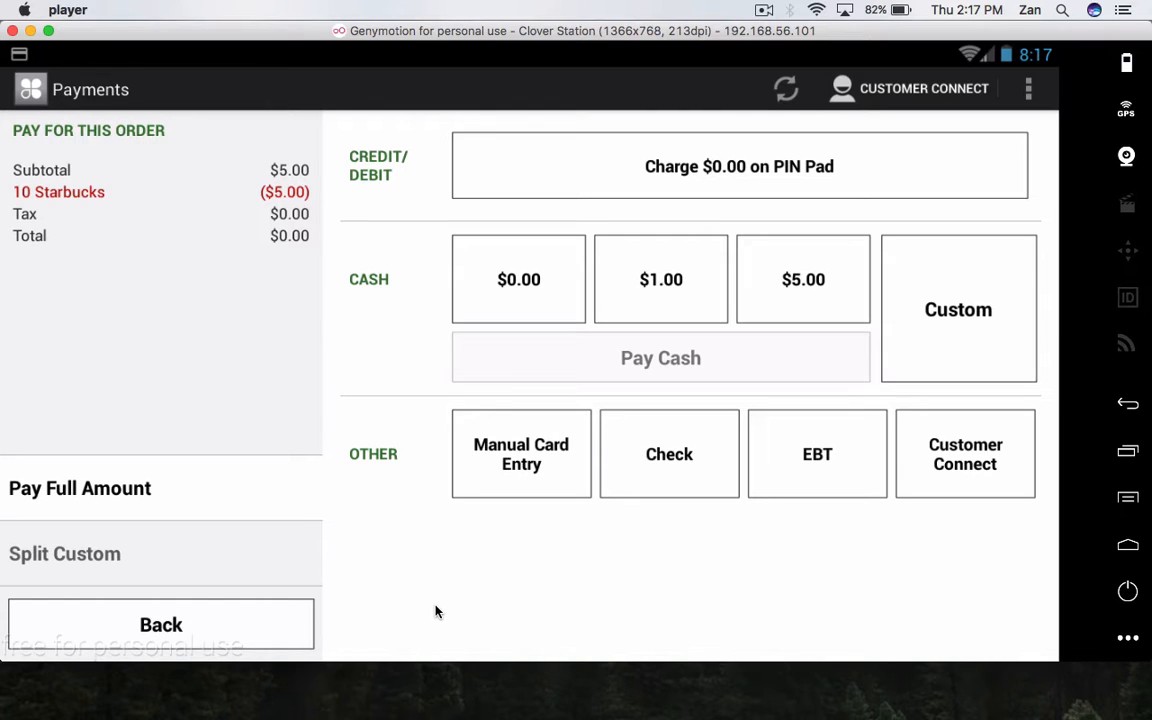
- Complete the discounted coffee order with a $0.00 cash payment and finish without a receipt
{"action": "left_click", "coordinate": [516, 293]}
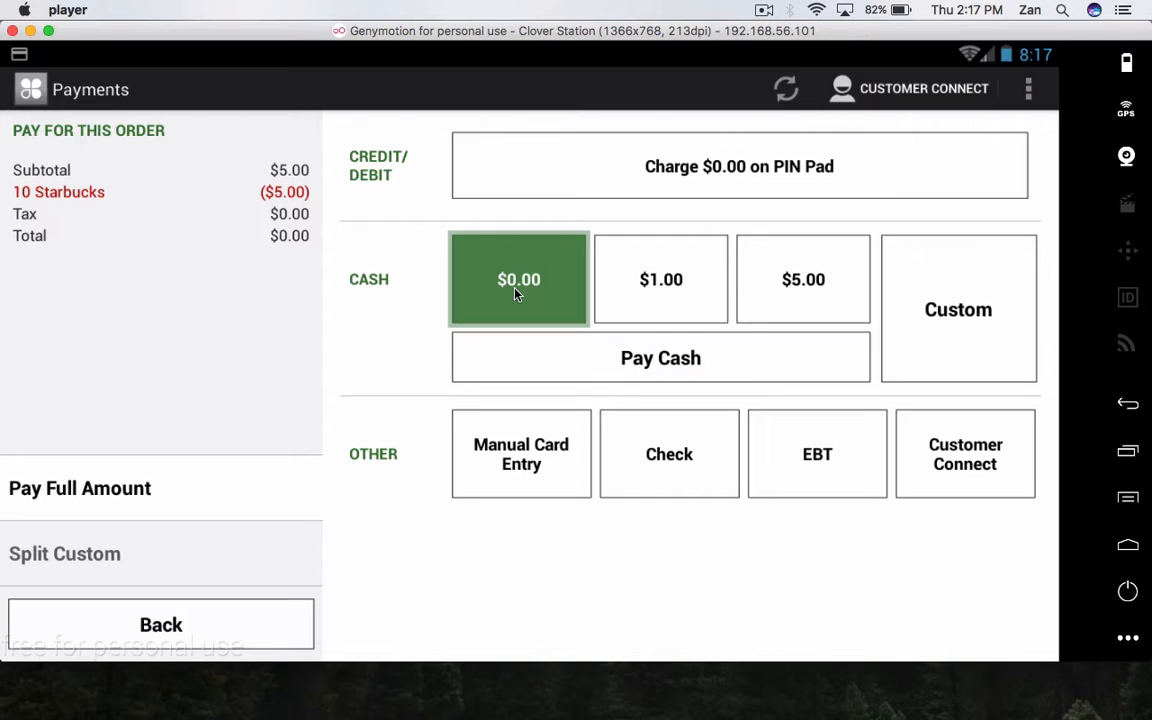
{"action": "left_click", "coordinate": [596, 365]}
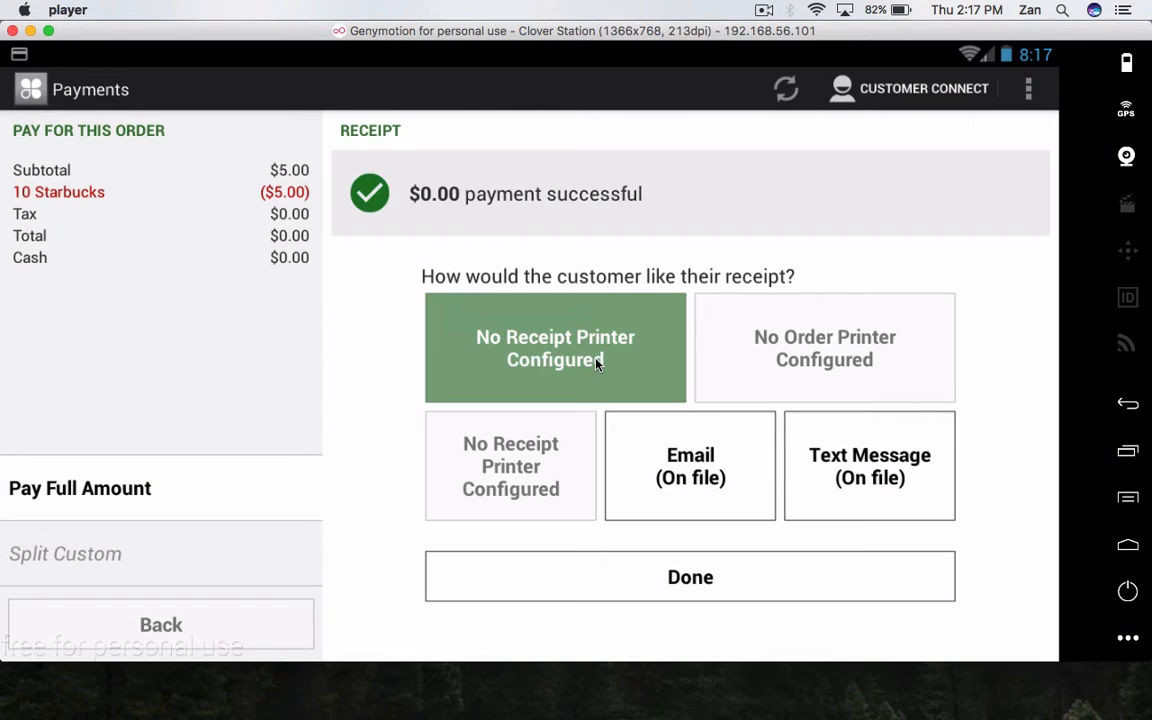
{"action": "left_click", "coordinate": [673, 586]}
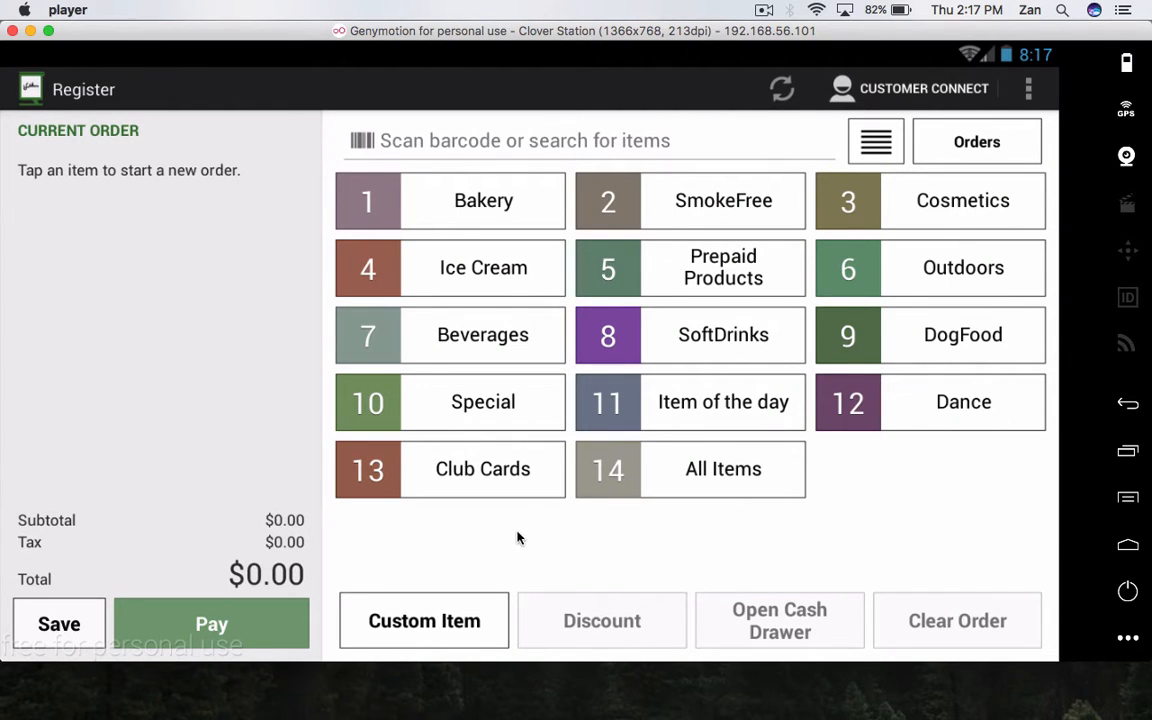
- Start another order with one Starbucks Coffee from the Beverages category and proceed to payment
{"action": "left_click", "coordinate": [495, 342]}
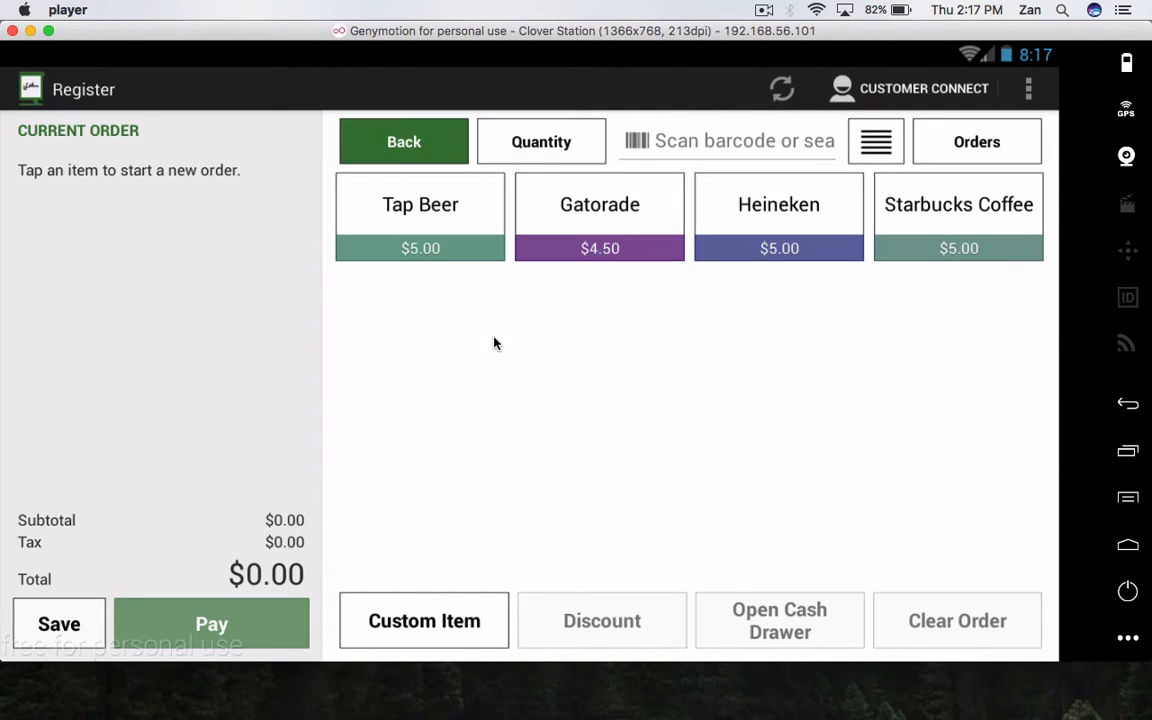
{"action": "left_click", "coordinate": [950, 217]}
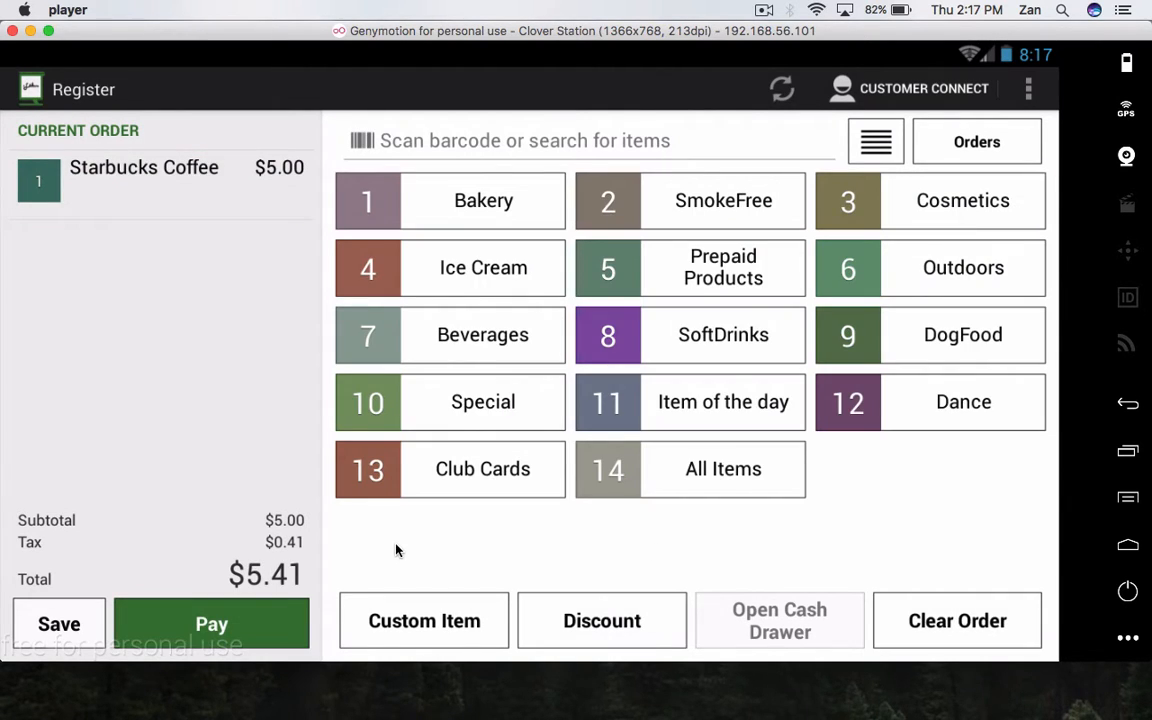
{"action": "left_click", "coordinate": [232, 638]}
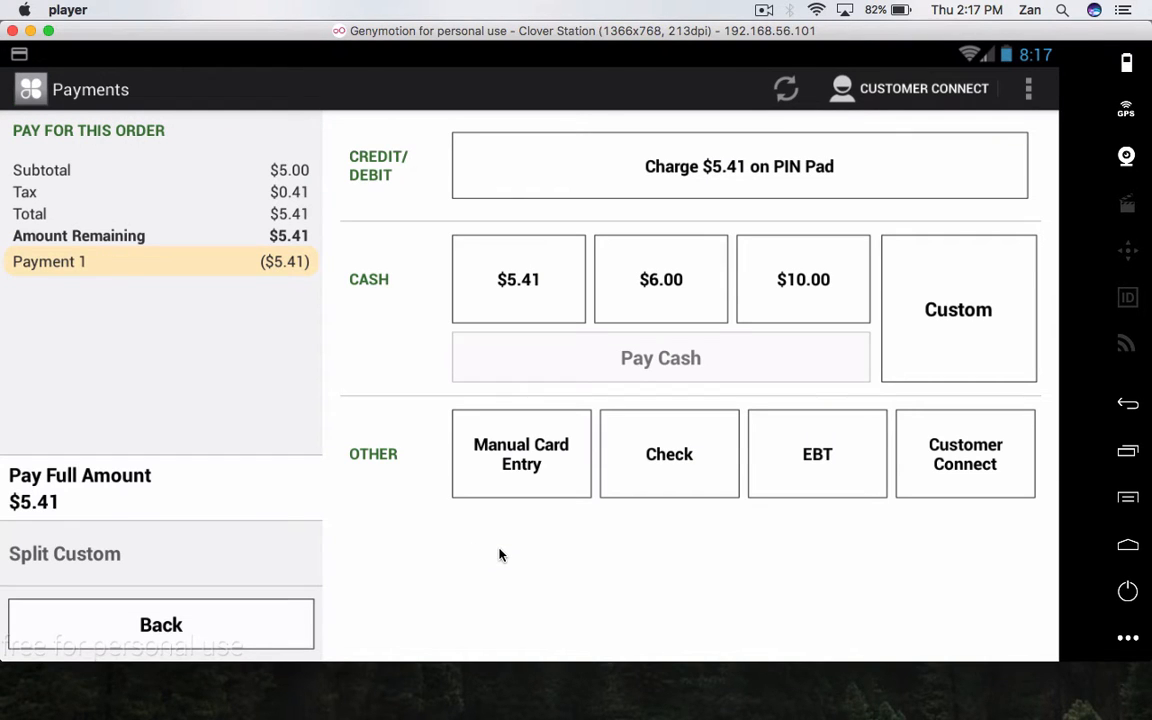
- Look up the same customer by name in Customer Connect and redeem one more 10 Starbucks use on this order
{"action": "left_click", "coordinate": [950, 464]}
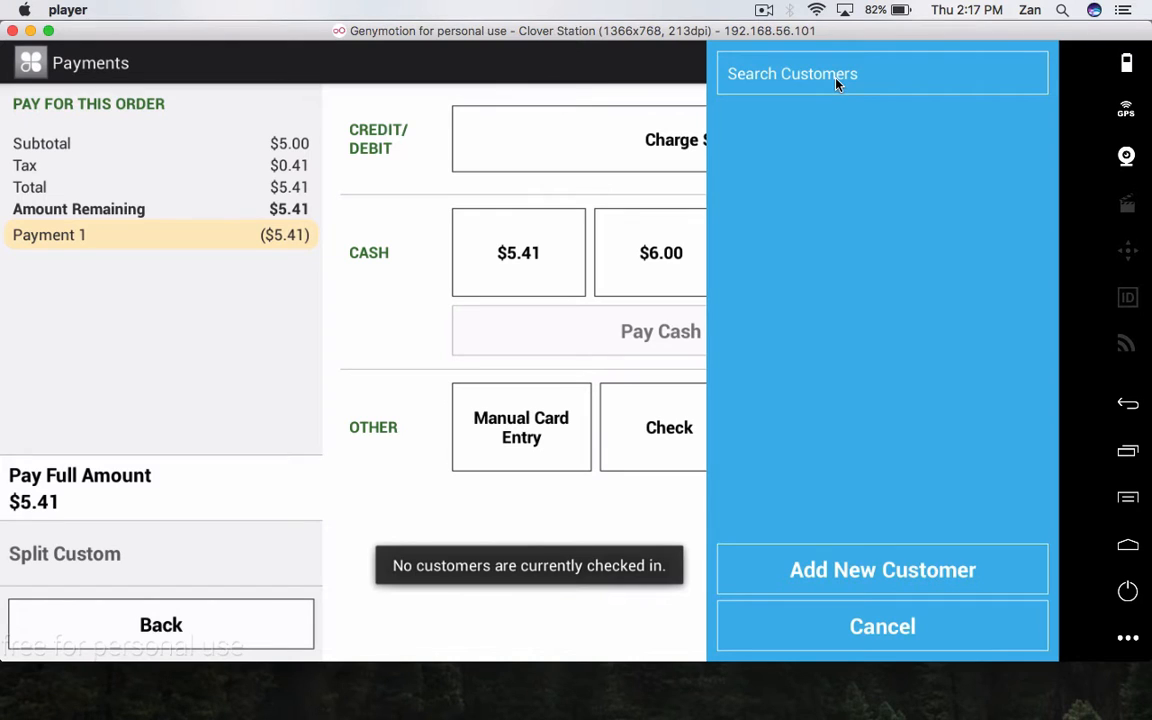
{"action": "left_click", "coordinate": [837, 84]}
{"action": "type", "text": "zan"}
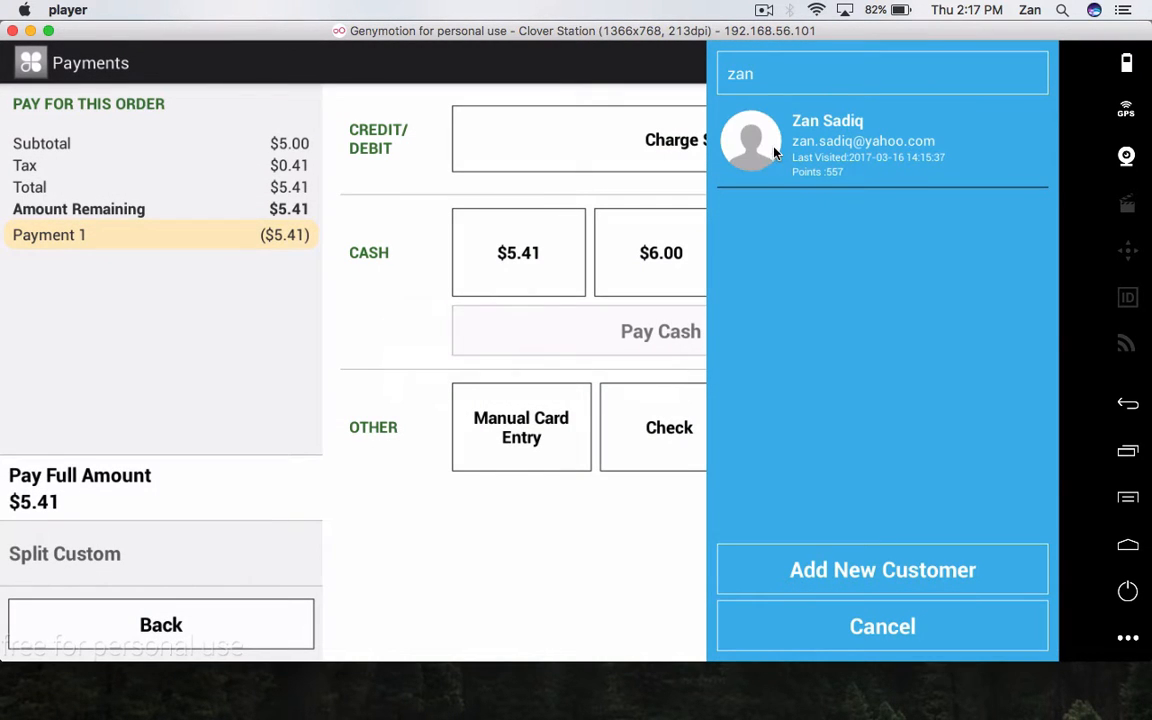
{"action": "left_click", "coordinate": [773, 150]}
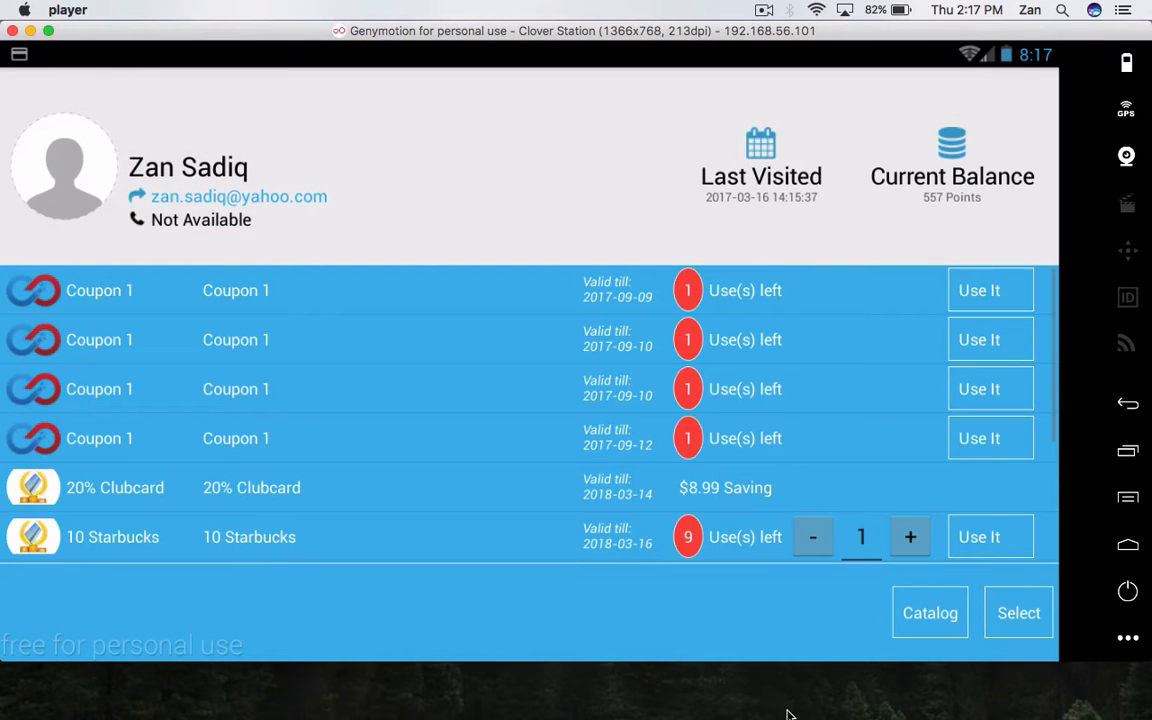
{"action": "scroll", "coordinate": [656, 496], "scroll_direction": "down", "scroll_amount": 4}
{"action": "scroll", "coordinate": [656, 496], "scroll_direction": "up", "scroll_amount": 4}
{"action": "scroll", "coordinate": [656, 496], "scroll_direction": "down", "scroll_amount": 3}
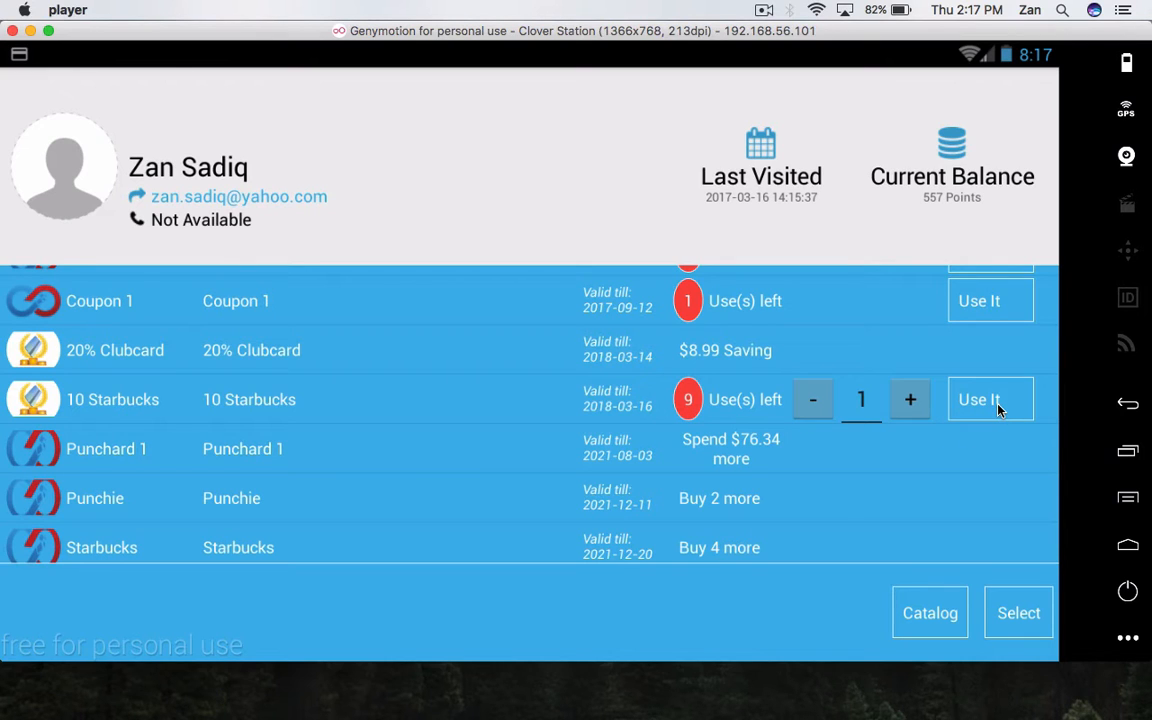
{"action": "left_click", "coordinate": [998, 615]}
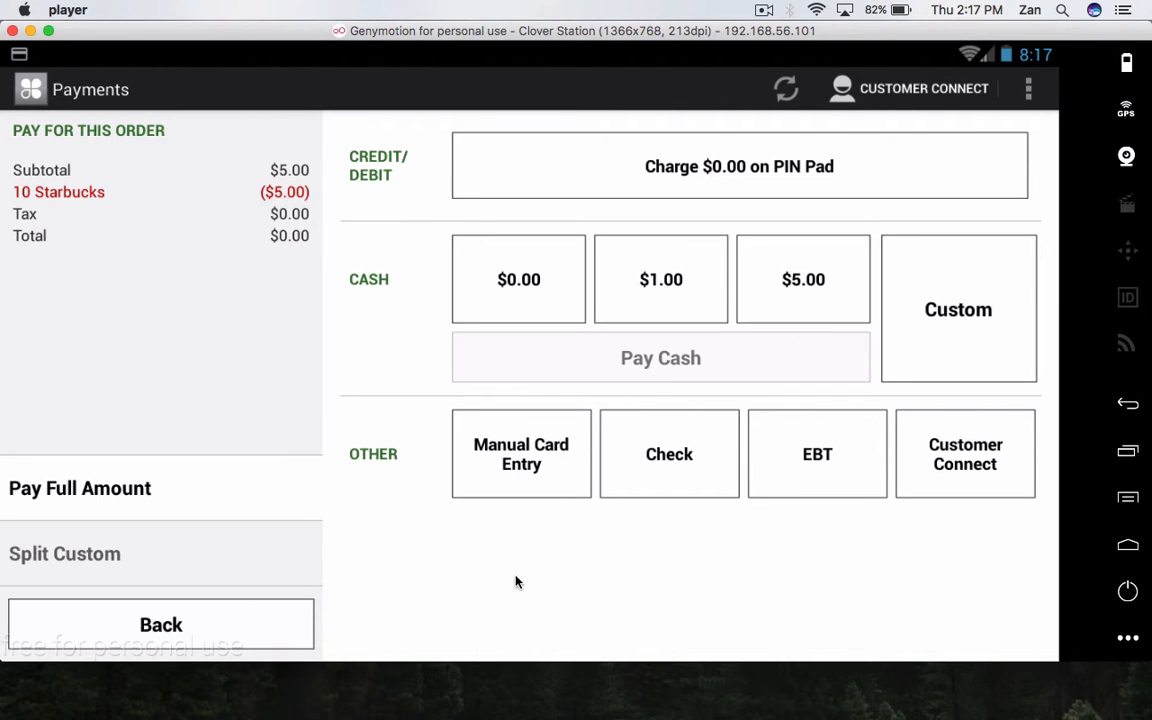
- Settle the second coffee order in cash for $0.00 and finish without a receipt
{"action": "left_click", "coordinate": [514, 316]}
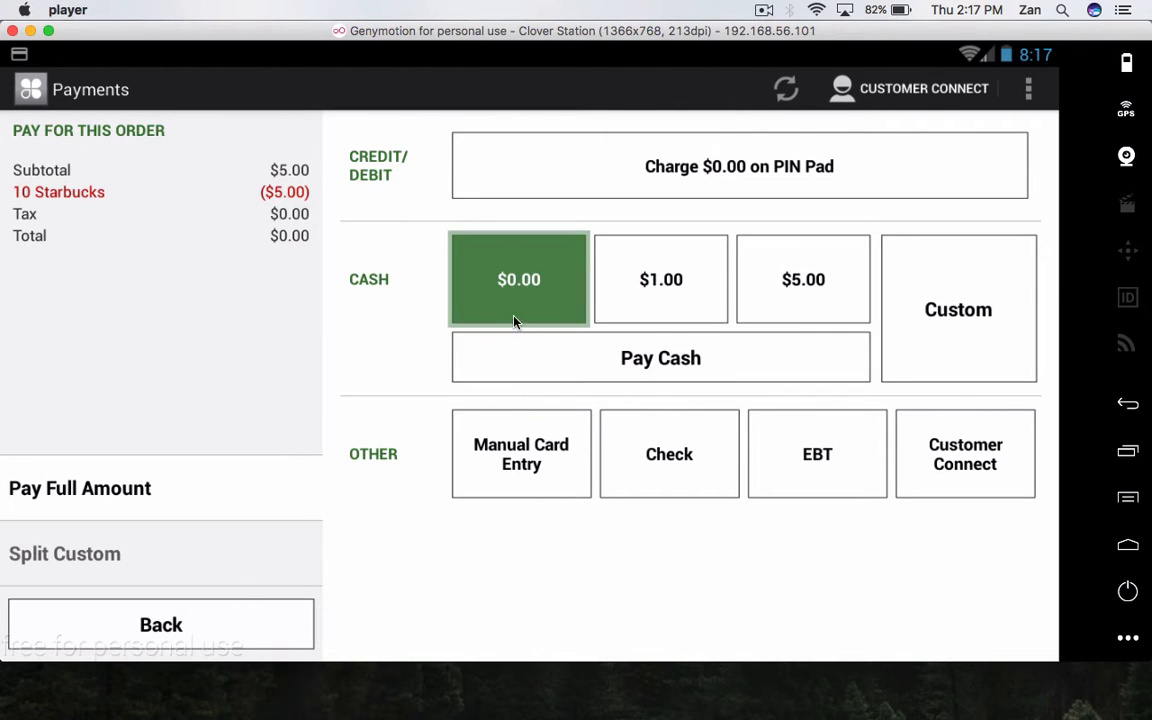
{"action": "left_click", "coordinate": [543, 368]}
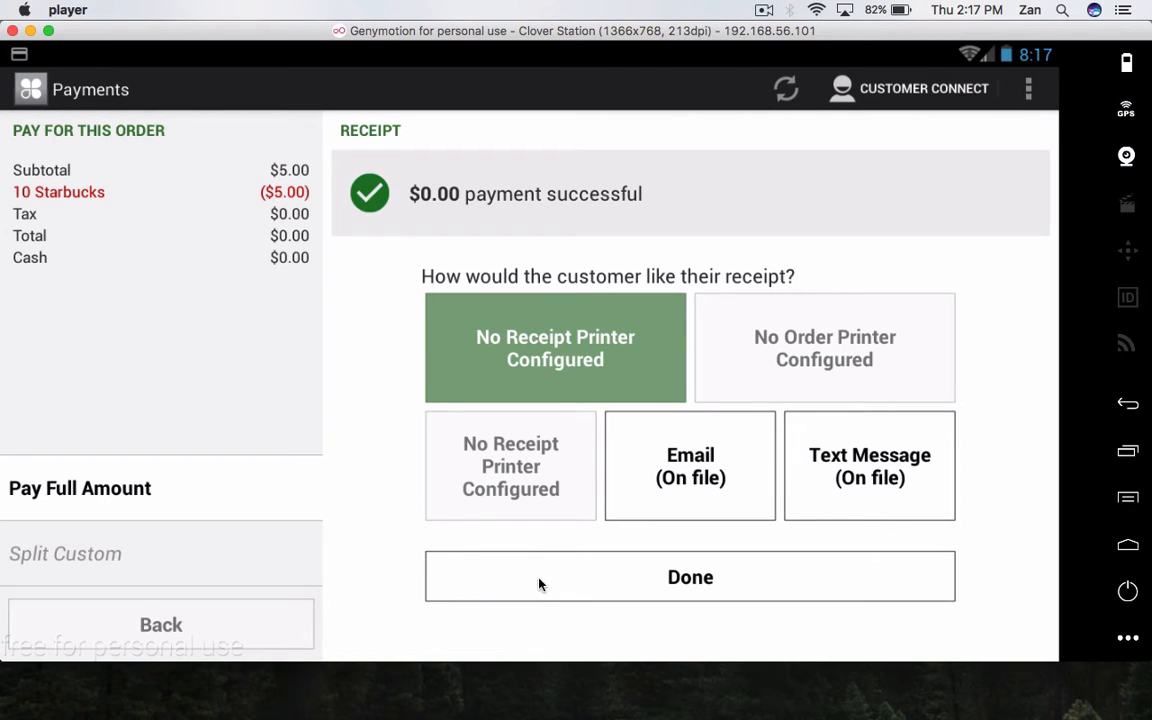
{"action": "left_click", "coordinate": [539, 585]}
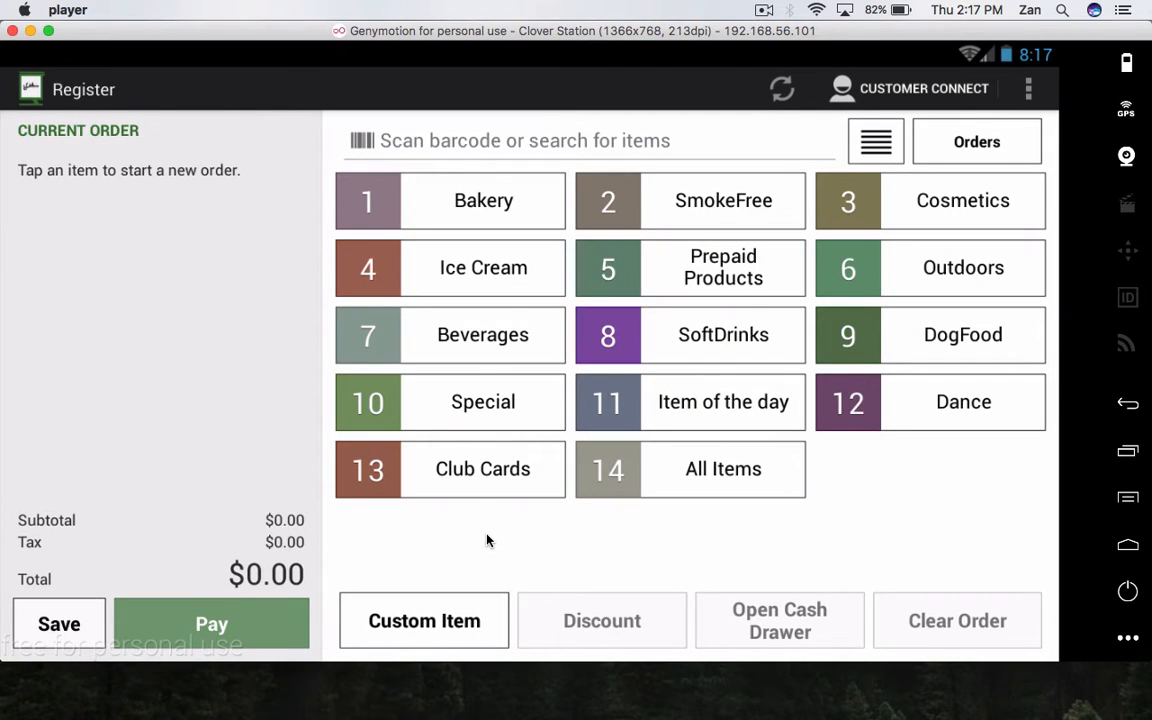